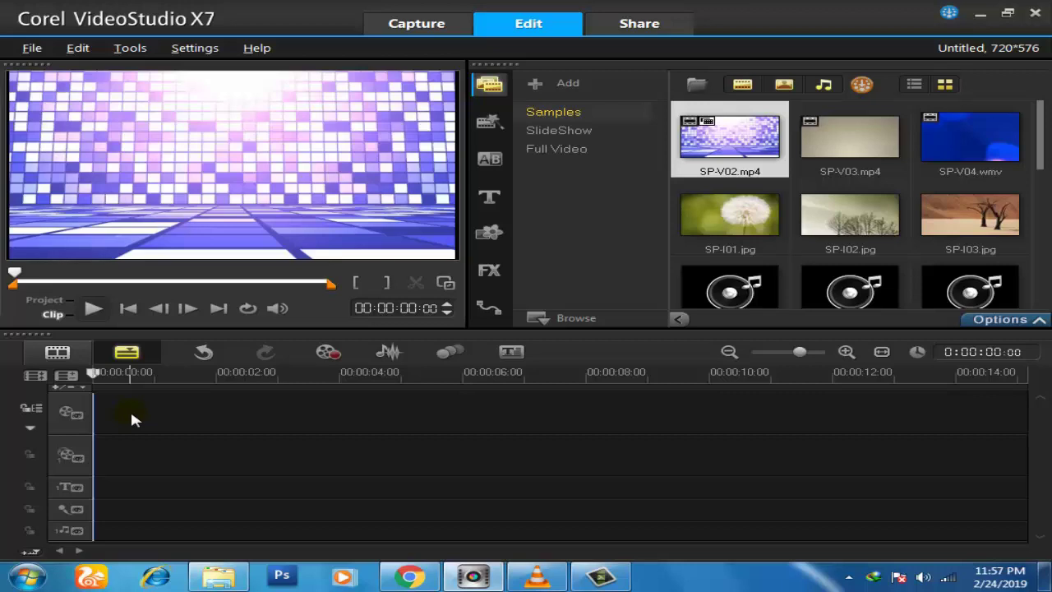
Step: Insert the azmol phortoshop photo on the video track and stretch the clip to about 14 seconds
right_click(129, 409)
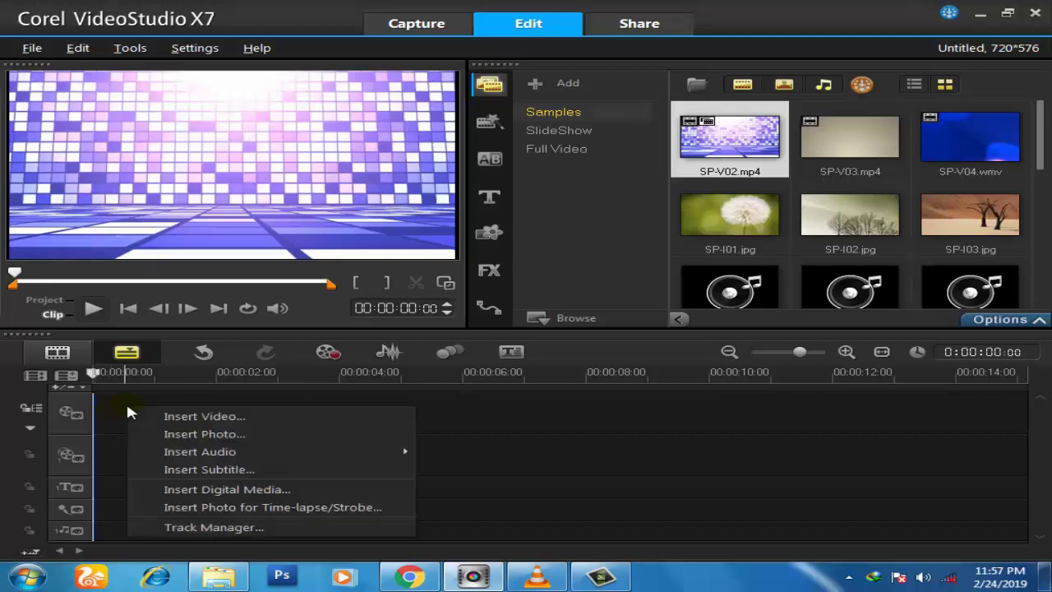
click(248, 433)
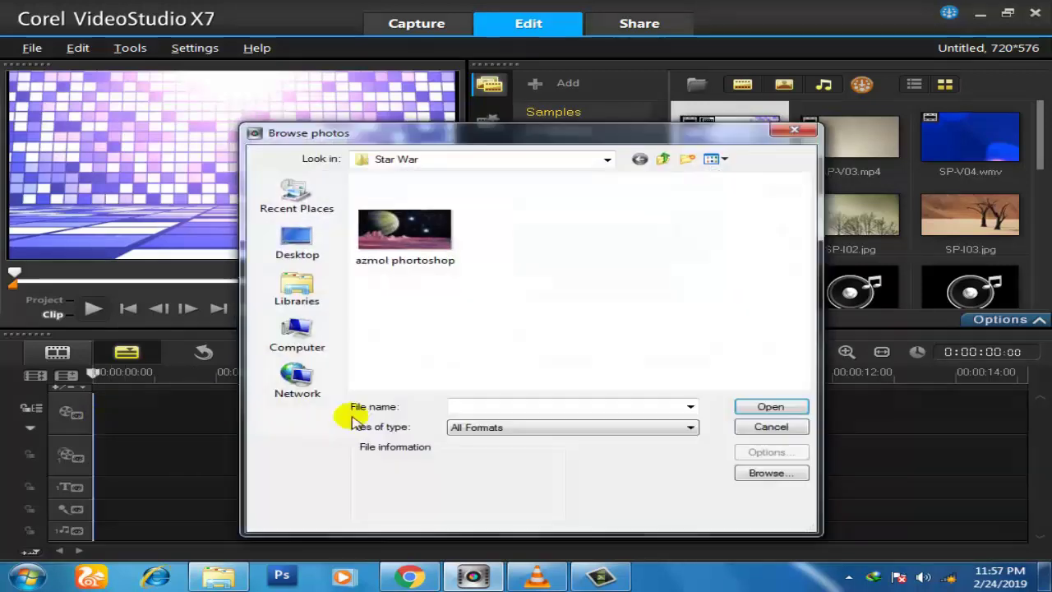
click(766, 407)
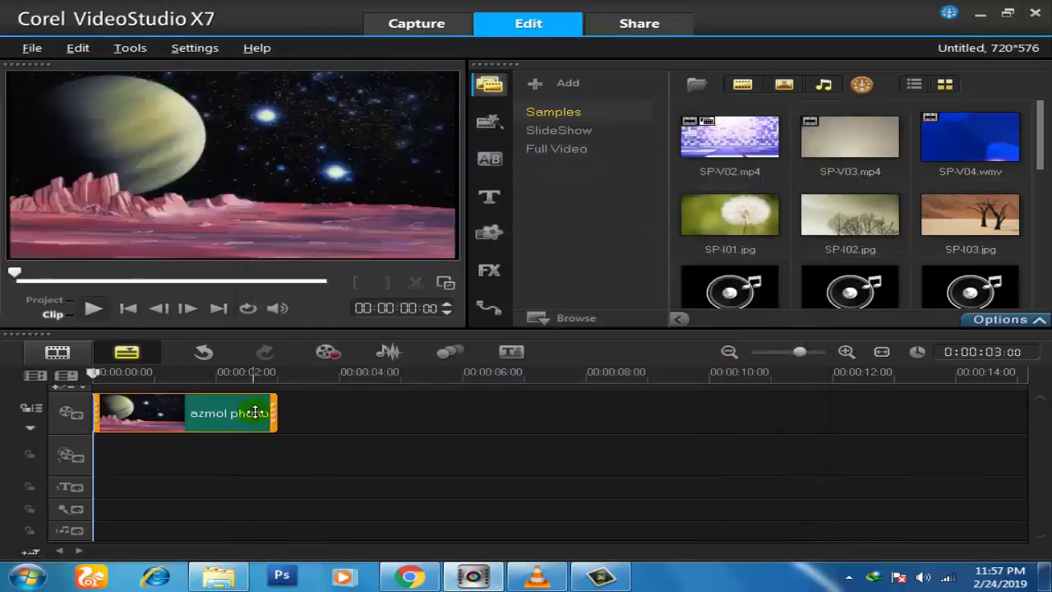
drag(274, 411, 996, 429)
click(247, 422)
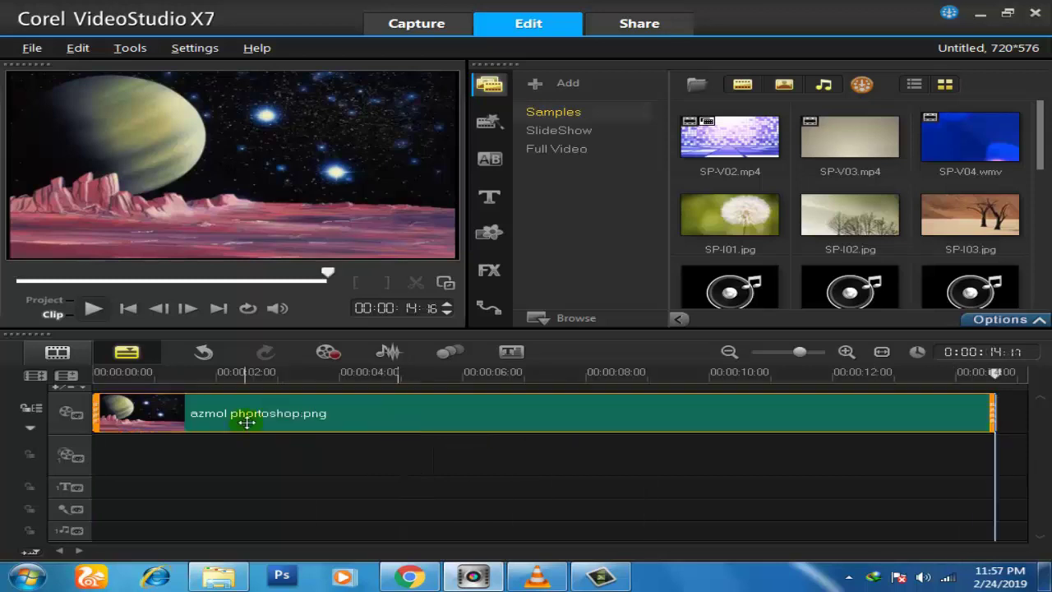
click(156, 420)
Step: Add the multi-line "Lorem ipsum dolor sit amet" title preset to Overlay Track #1 and open its text for editing
click(489, 199)
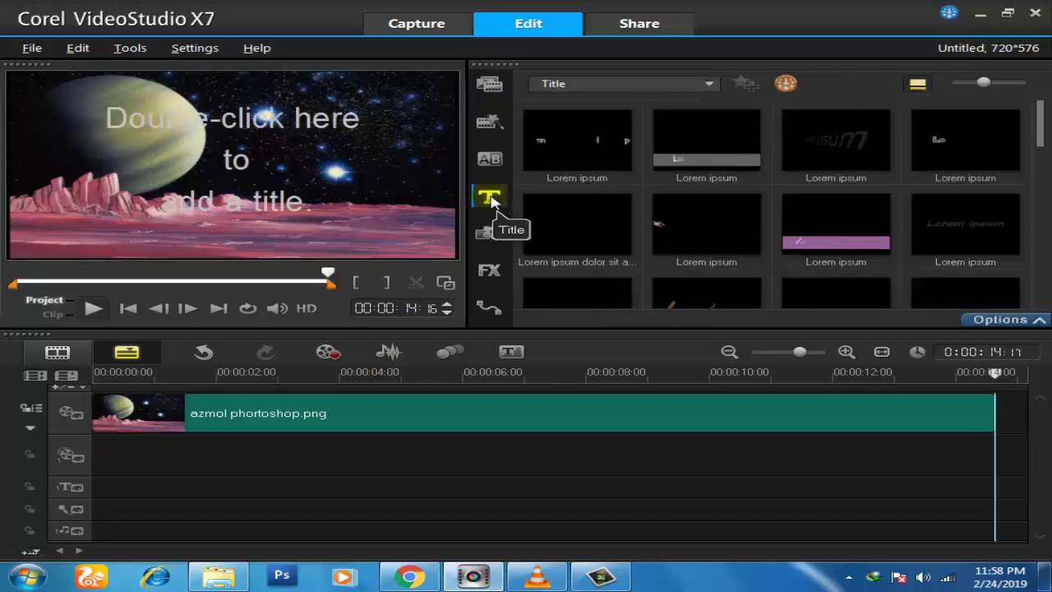
click(567, 222)
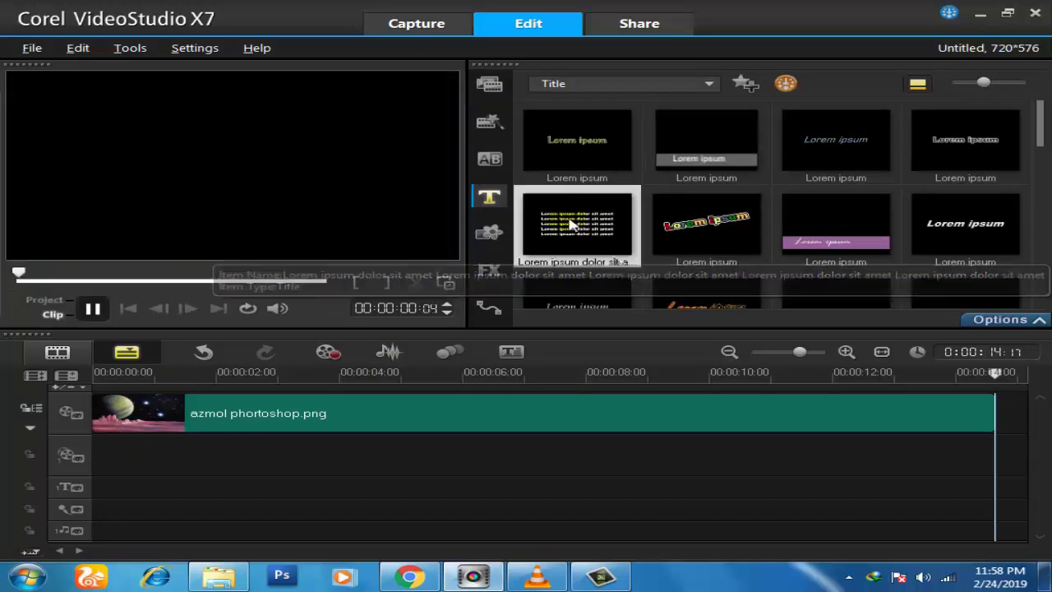
right_click(570, 220)
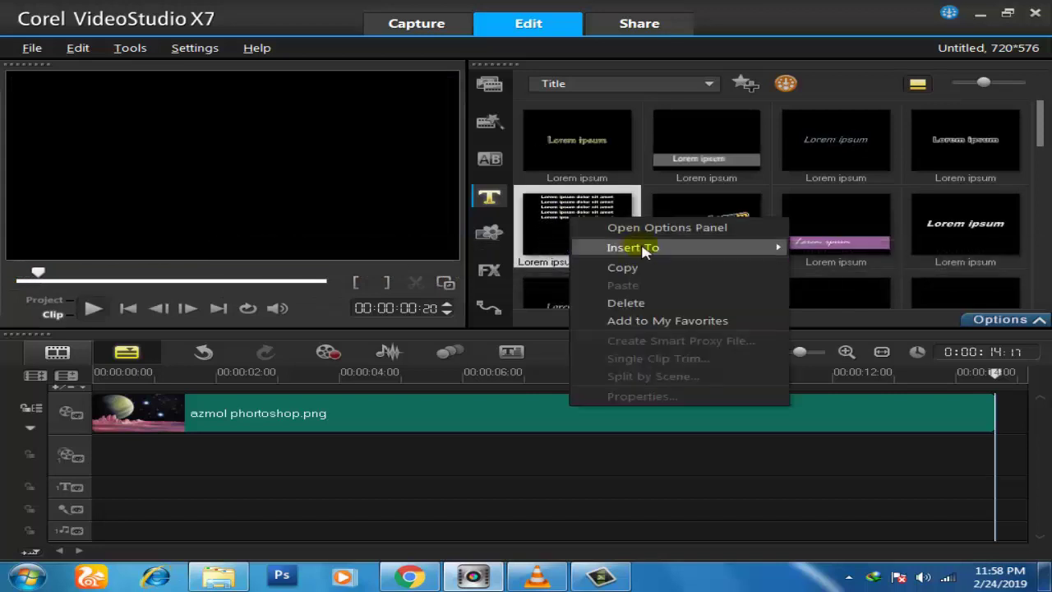
mouse_move(712, 253)
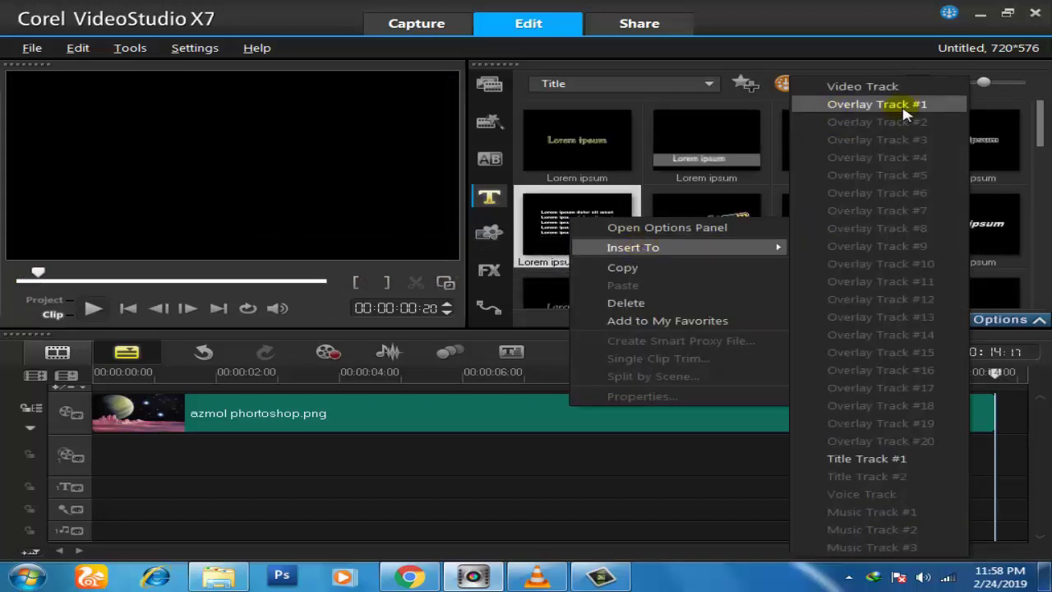
click(840, 105)
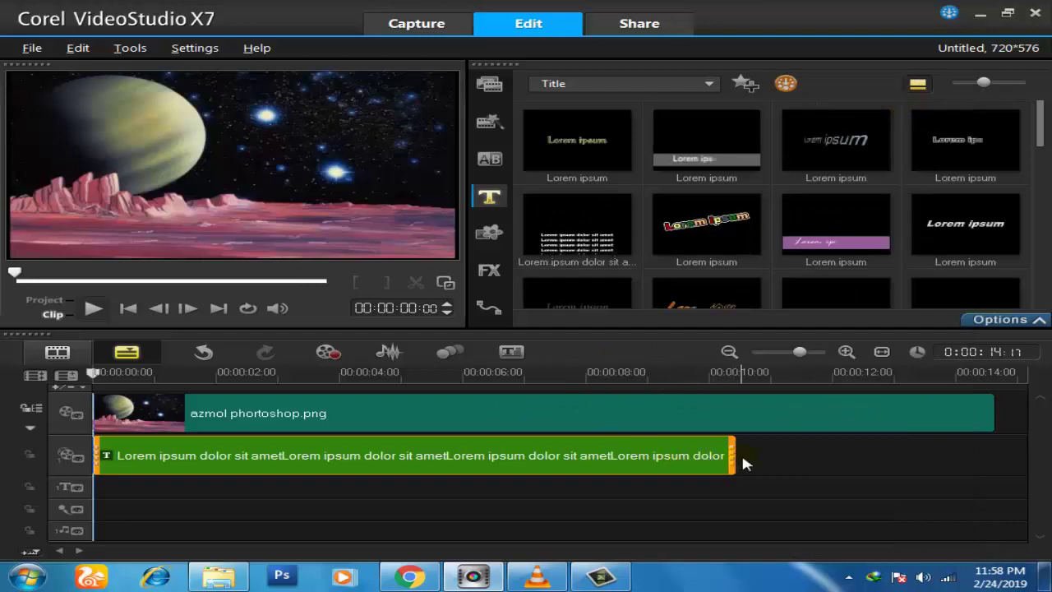
double_click(252, 458)
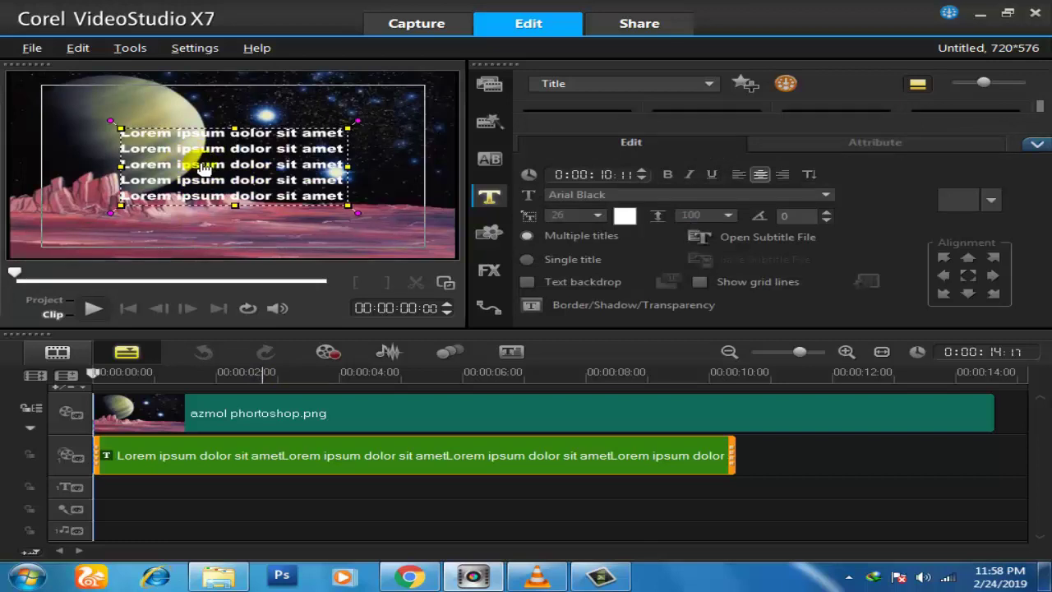
Step: Switch to the Star War folder in Windows Explorer, open the text document in Notepad and copy its entire contents
click(217, 578)
click(470, 125)
right_click(469, 124)
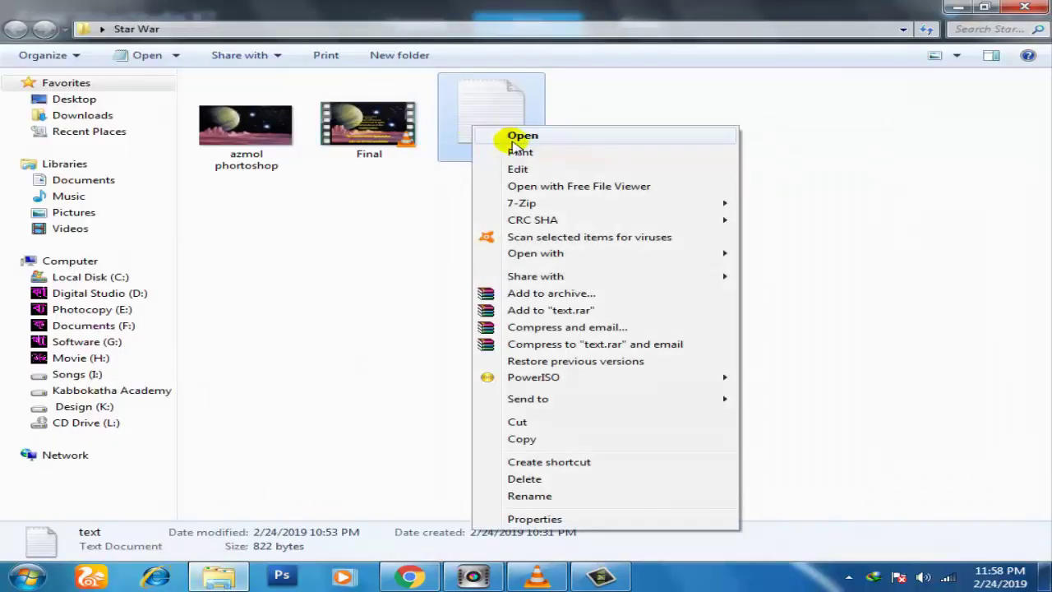
click(517, 135)
drag(460, 365, 188, 70)
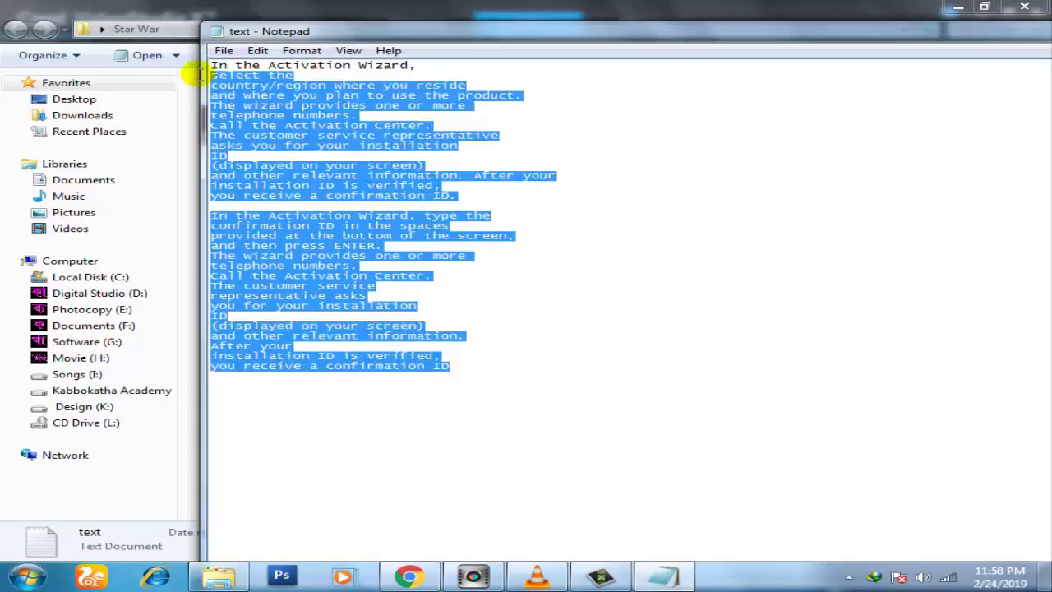
right_click(265, 92)
click(328, 143)
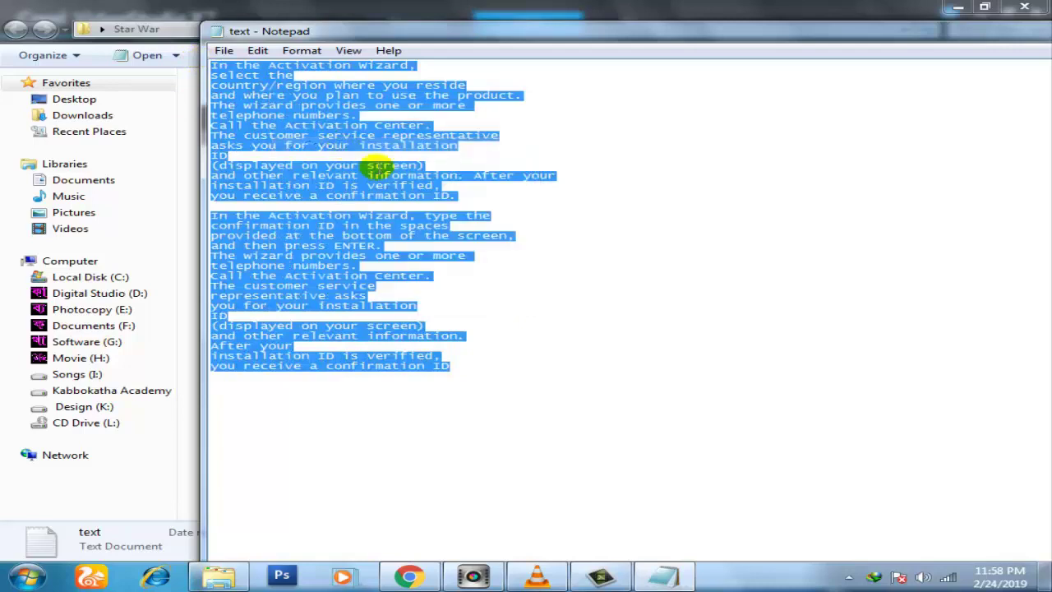
Step: Switch back to VideoStudio and replace all the placeholder title text with the copied Activation Wizard text
click(473, 576)
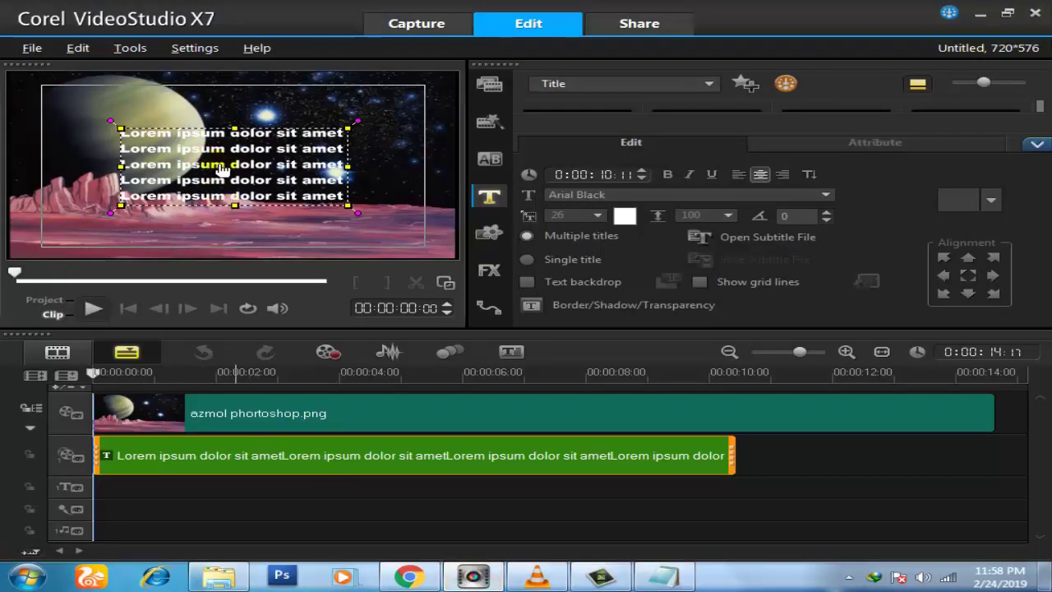
double_click(222, 168)
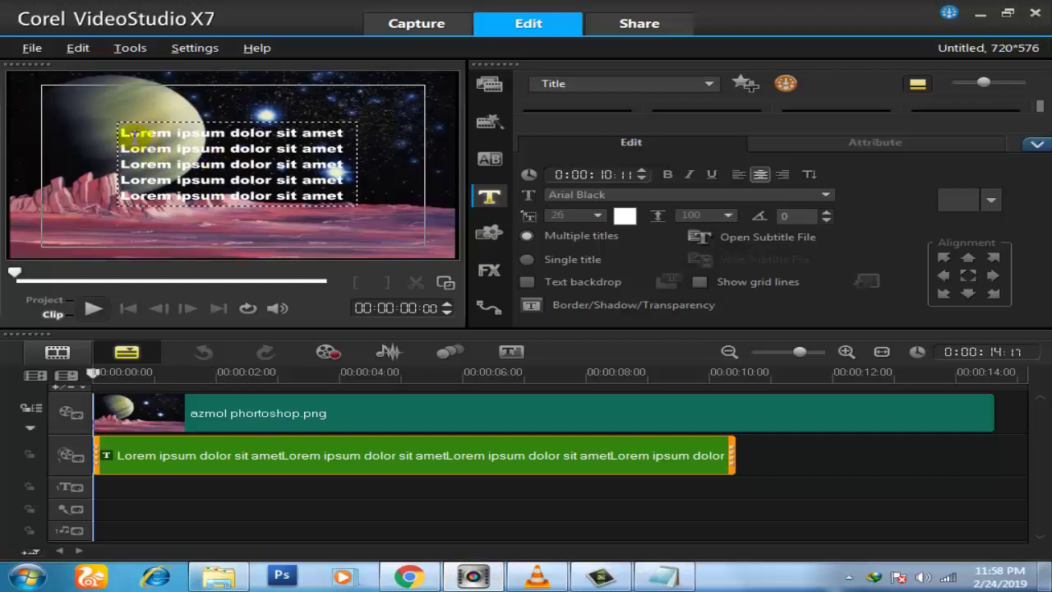
drag(121, 133, 351, 206)
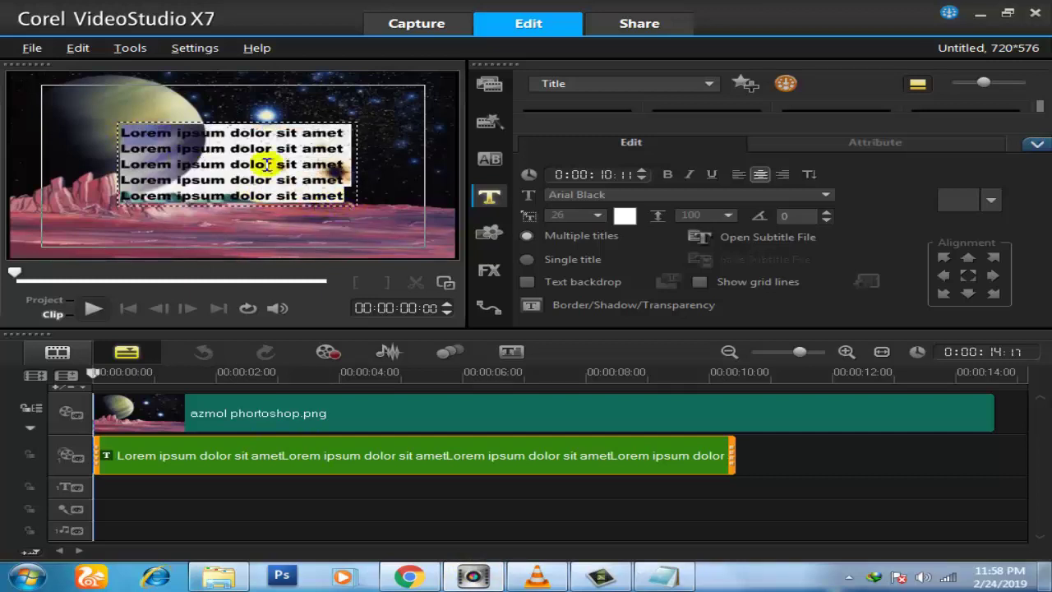
key(ctrl+v)
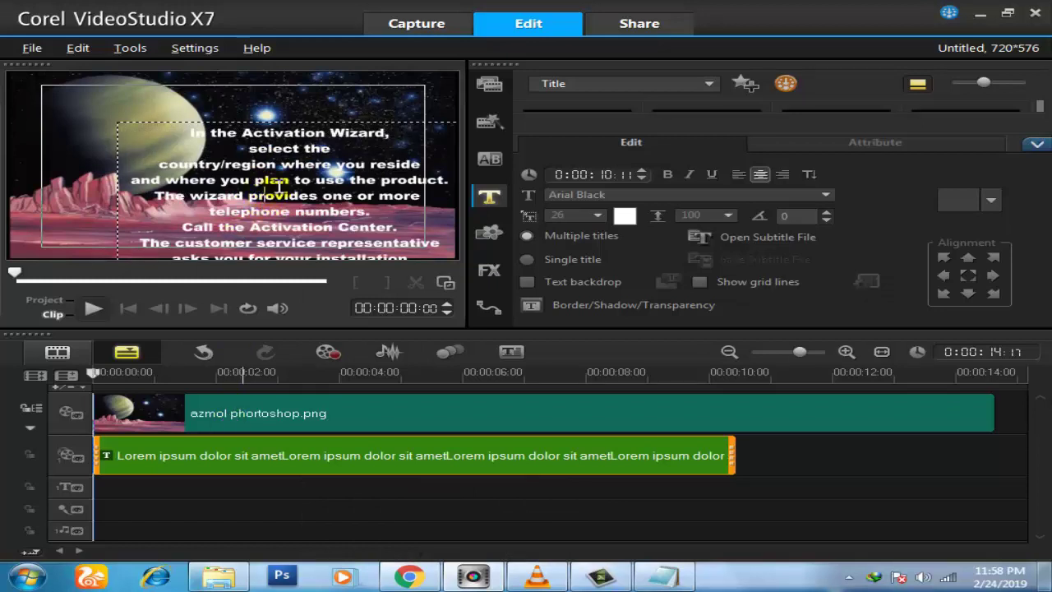
click(280, 455)
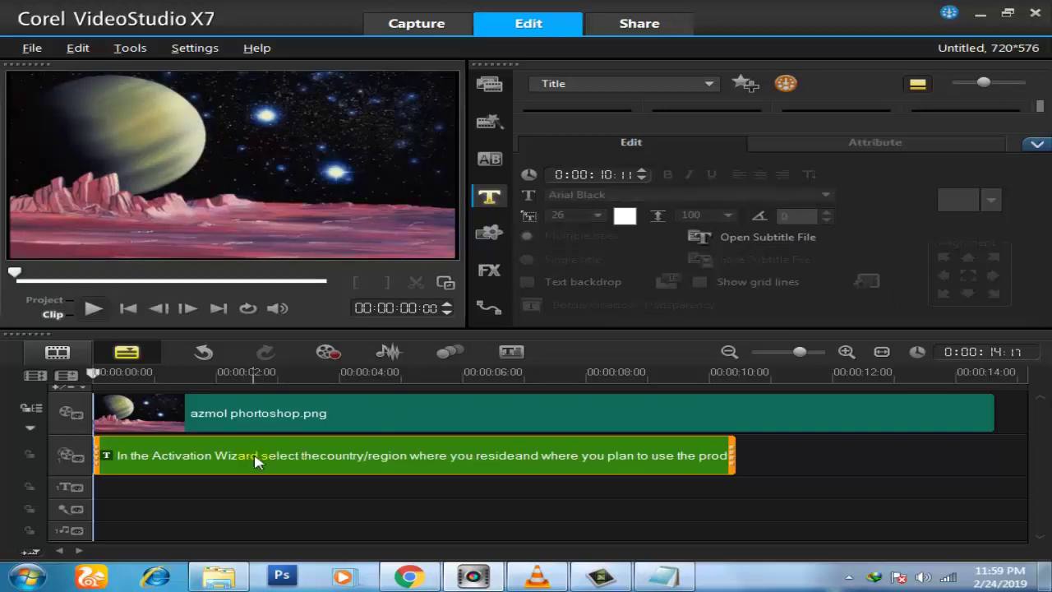
Step: Align the overlay title text to the center of the frame and set its color to yellow
click(255, 458)
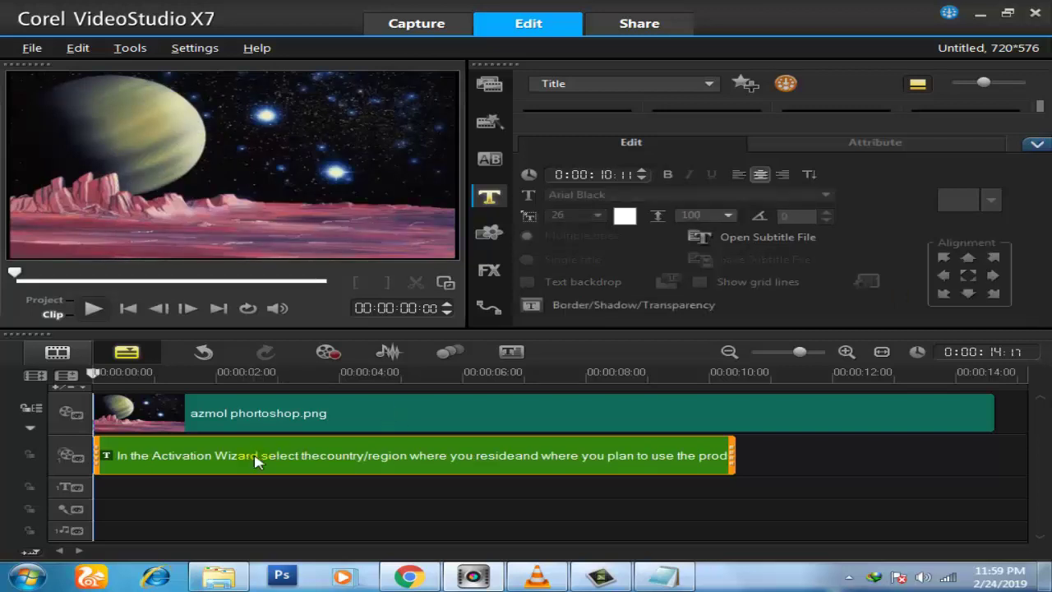
click(969, 277)
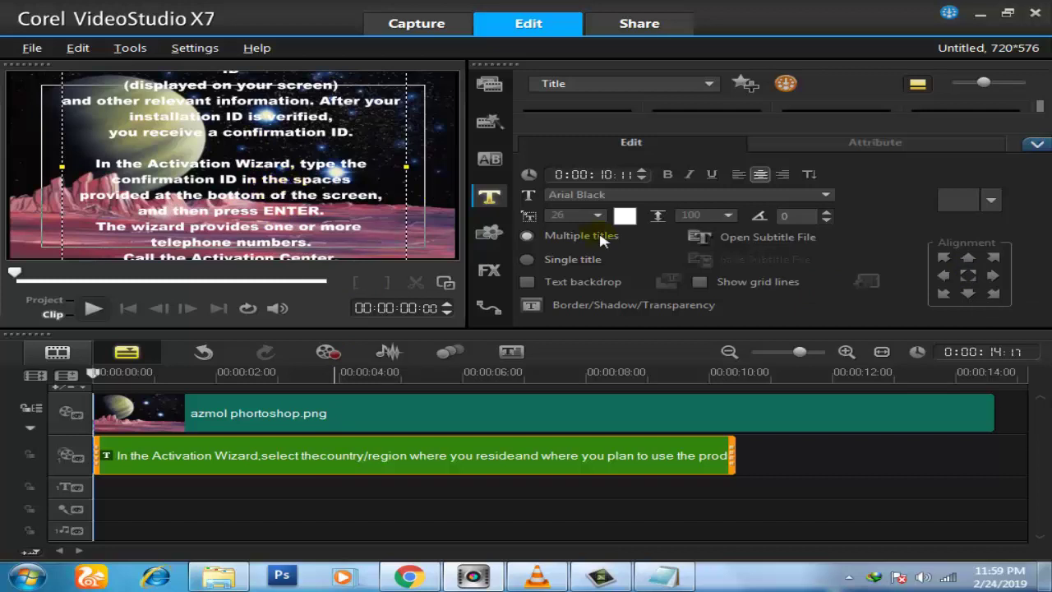
click(629, 218)
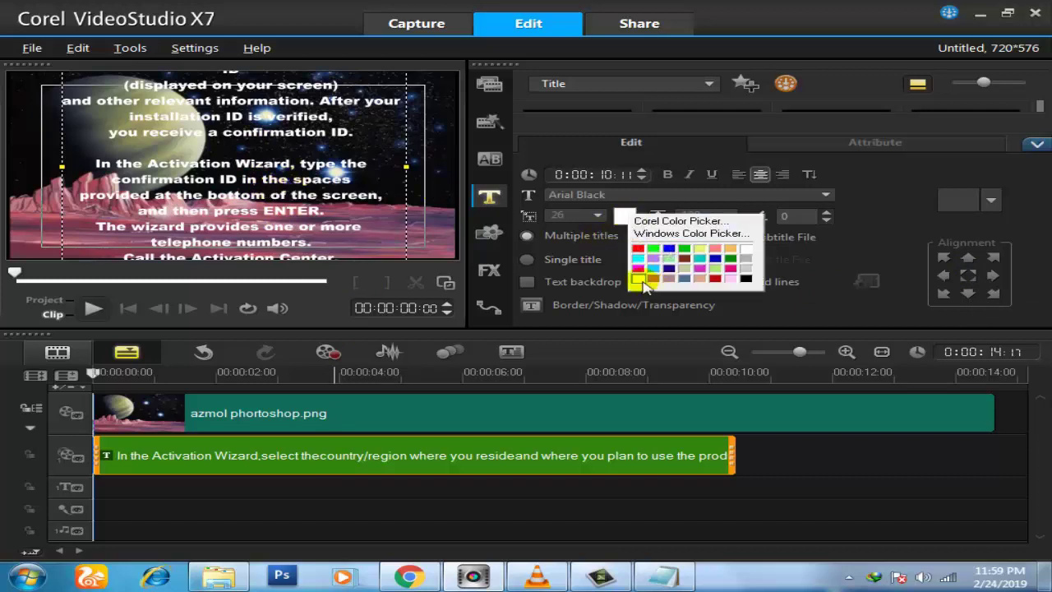
click(638, 277)
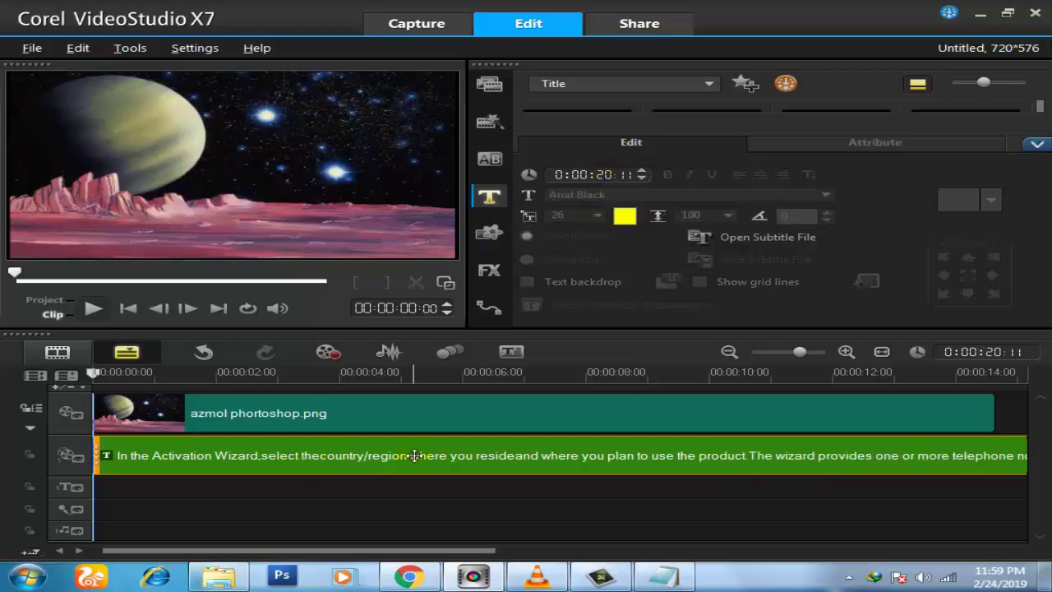
Step: Extend the photo clip on the video track to the end of the title clip, at 0:00:20:11
drag(359, 550, 545, 549)
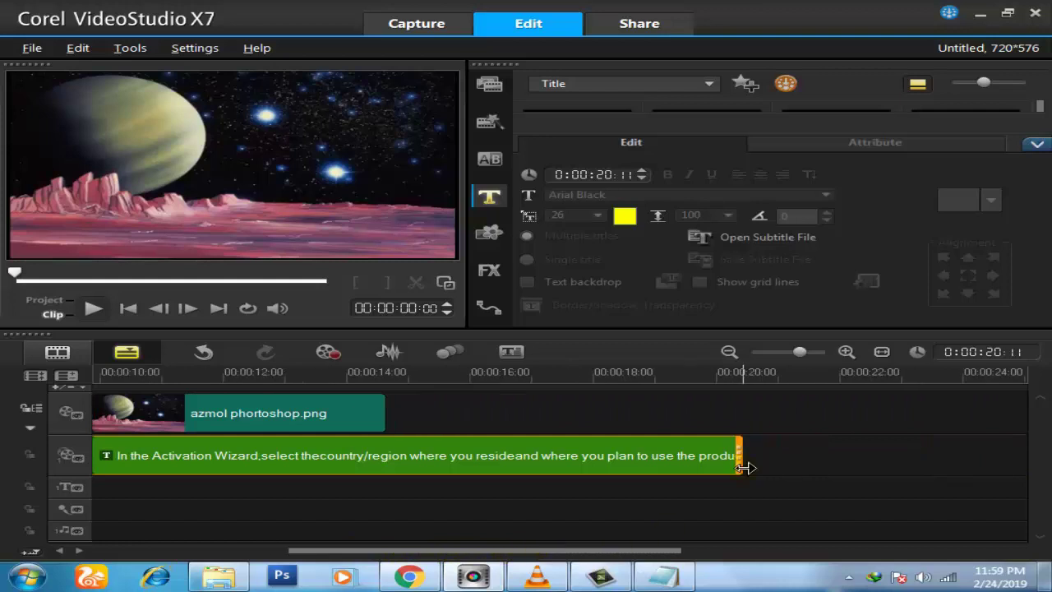
click(356, 414)
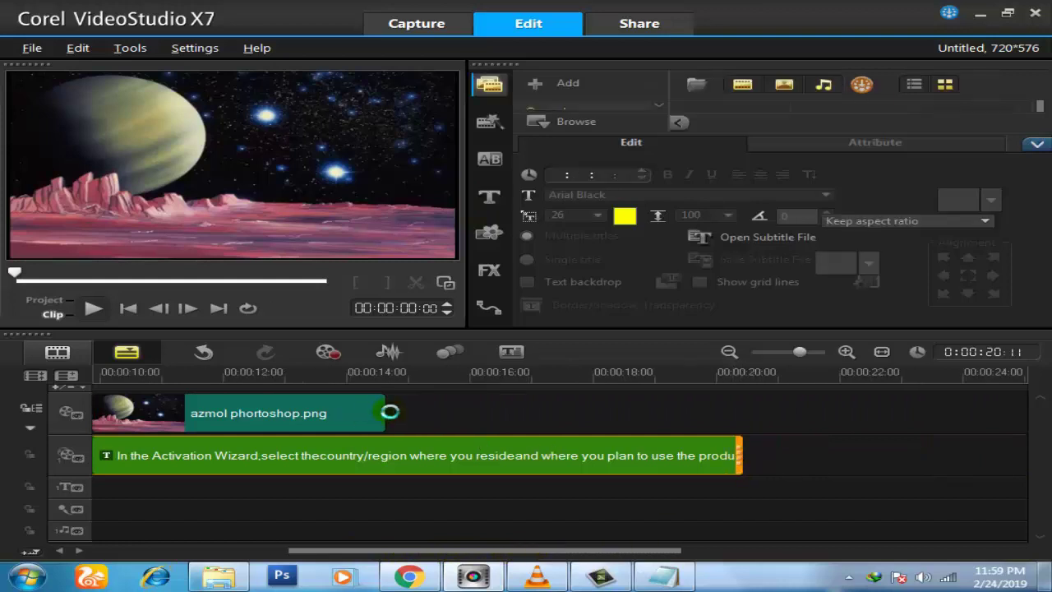
click(384, 412)
drag(384, 412, 739, 412)
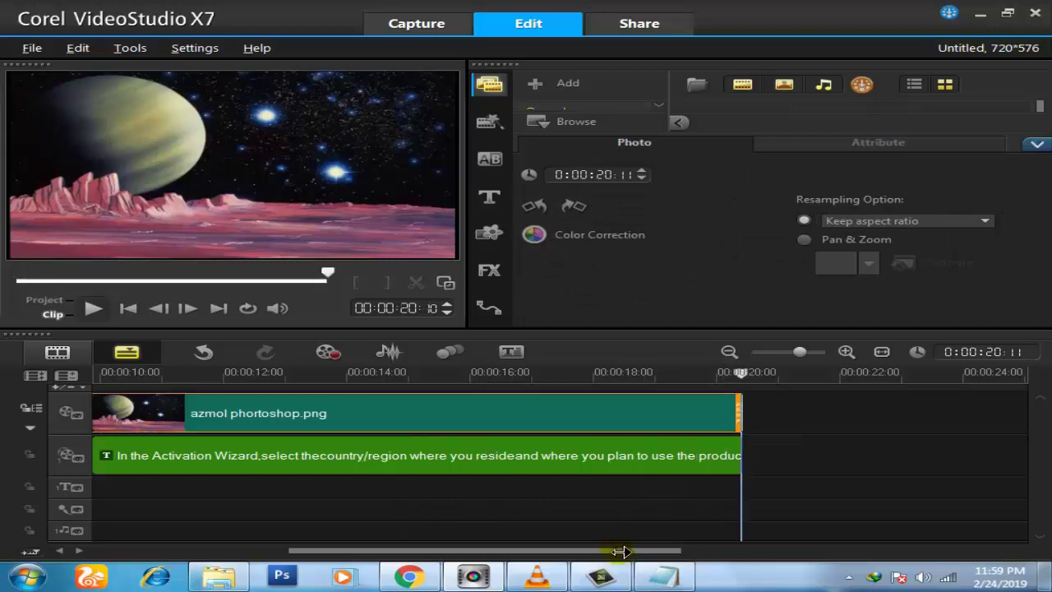
Step: Customize the title clip's motion by pulling both upper corners inward about a third of the width, forming a trapezoid
drag(604, 551, 383, 552)
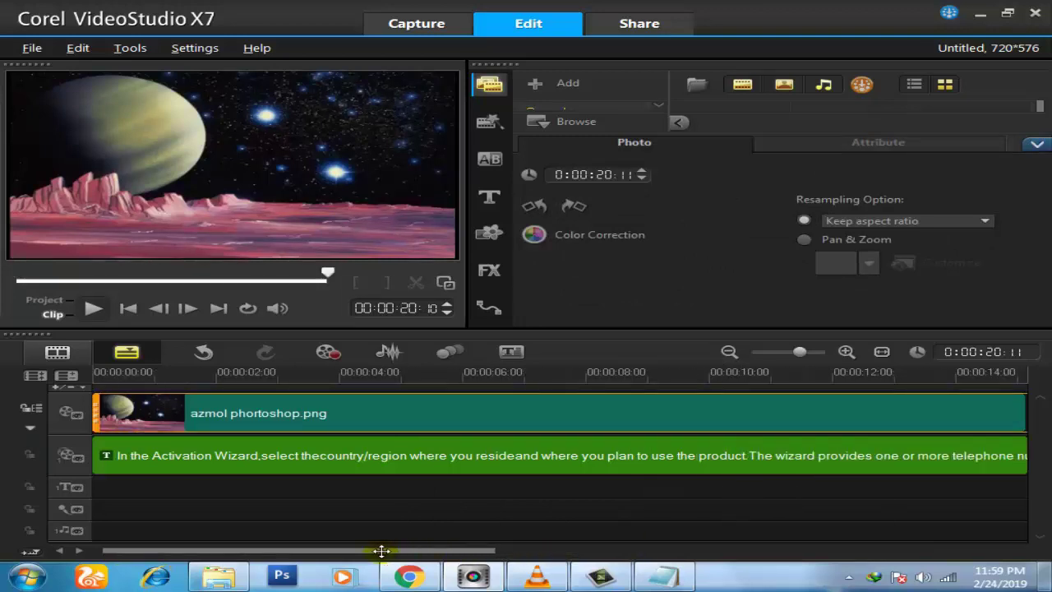
click(308, 452)
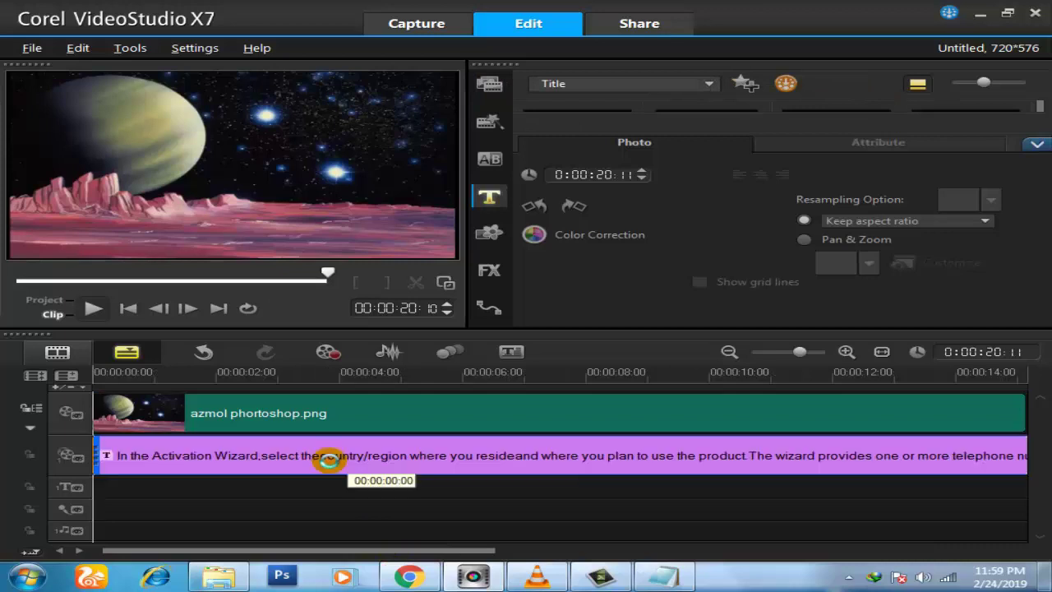
right_click(328, 462)
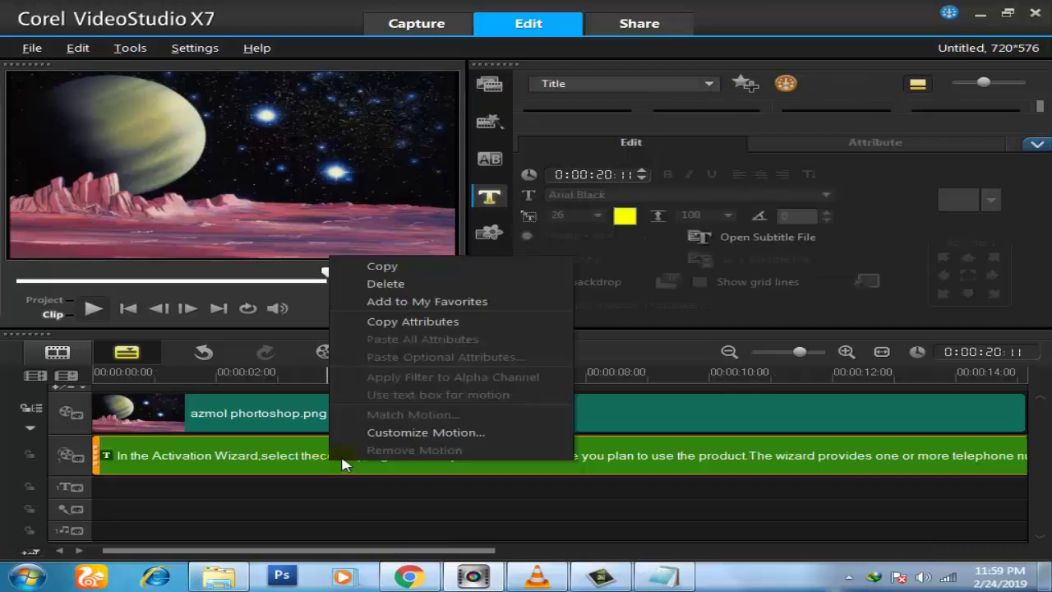
click(406, 433)
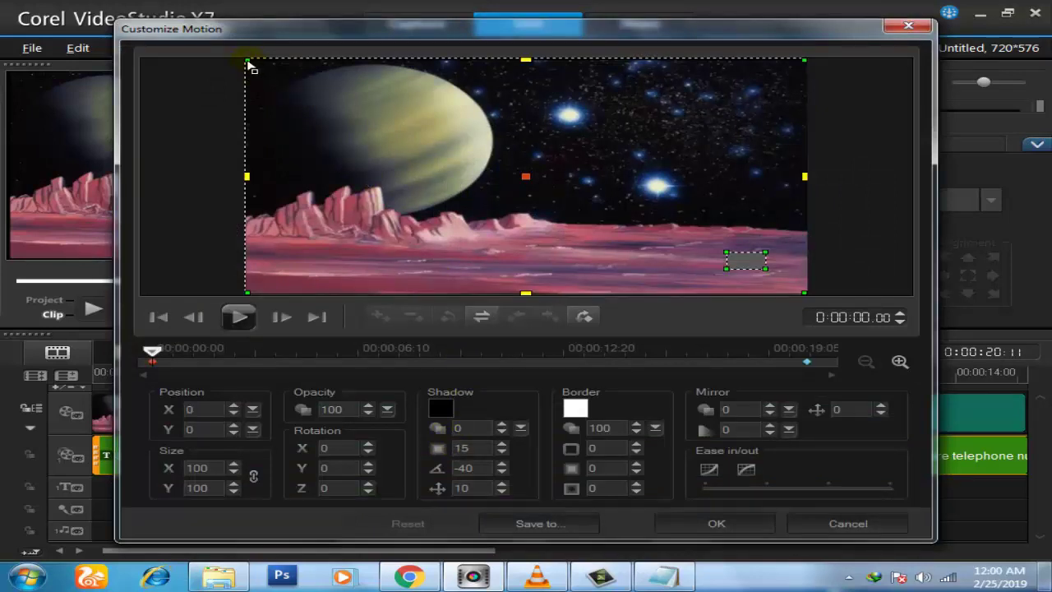
drag(249, 63, 433, 60)
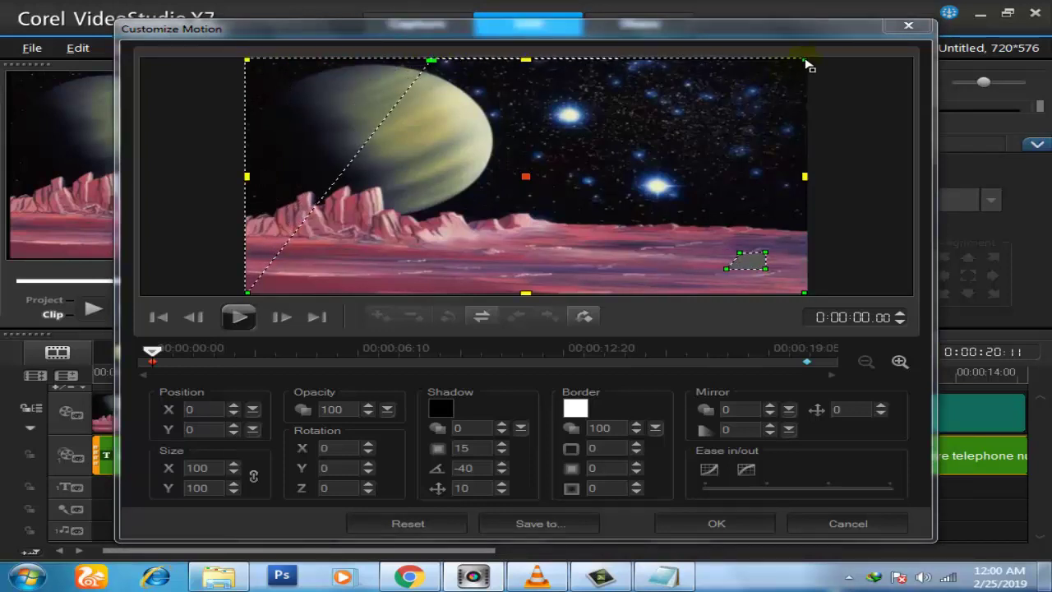
drag(805, 60, 620, 67)
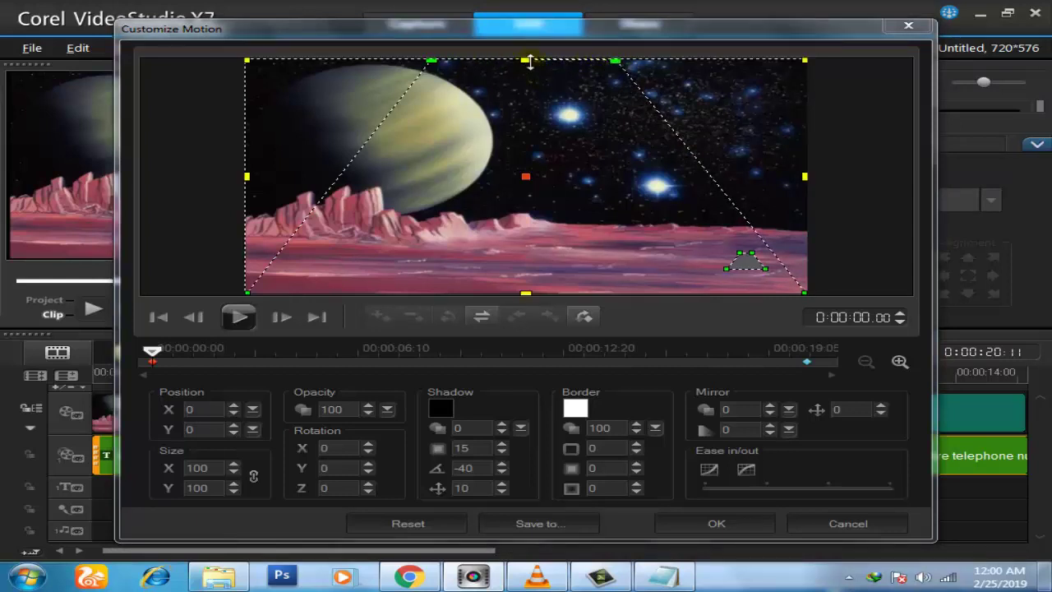
Step: Scale the trapezoid frame to a size of 69 and lower it to Y position -31
drag(526, 70, 527, 96)
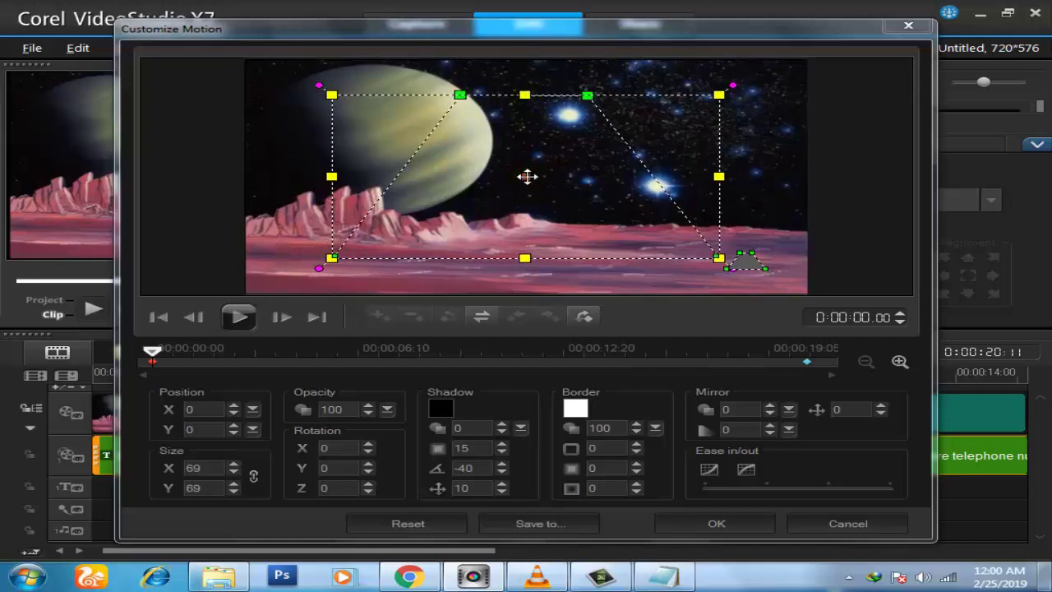
drag(525, 176, 527, 213)
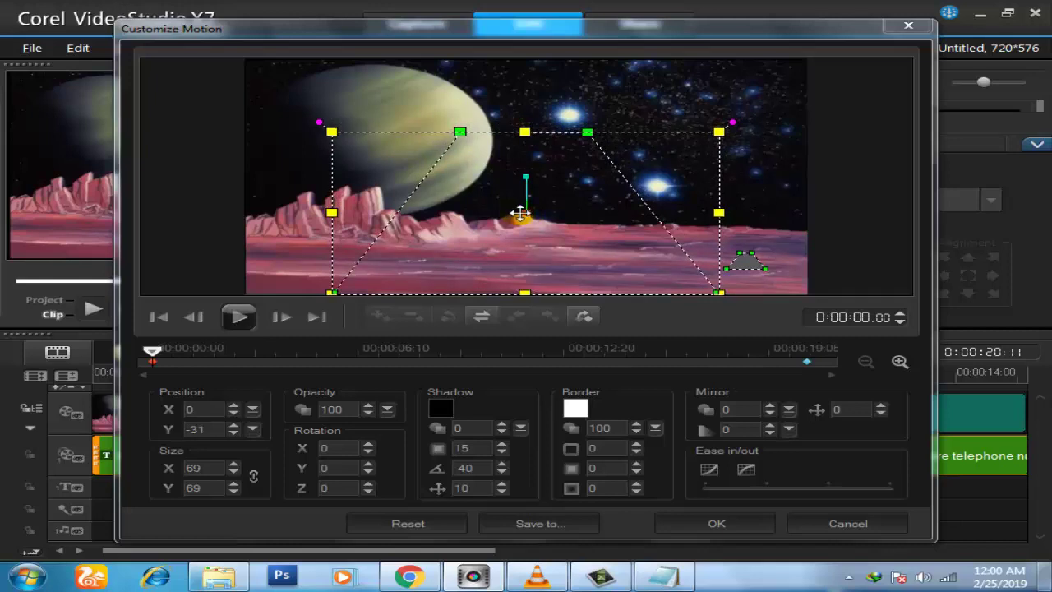
Step: Copy the first keyframe's motion settings onto the last keyframe at 0:00:20:10 and apply the customized motion to the title clip
right_click(153, 363)
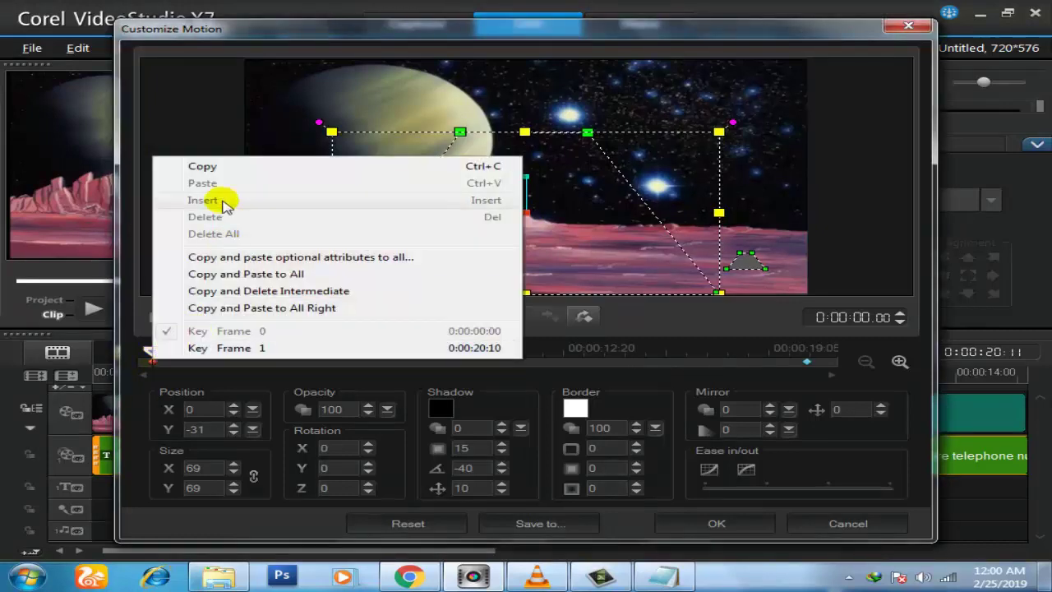
click(216, 168)
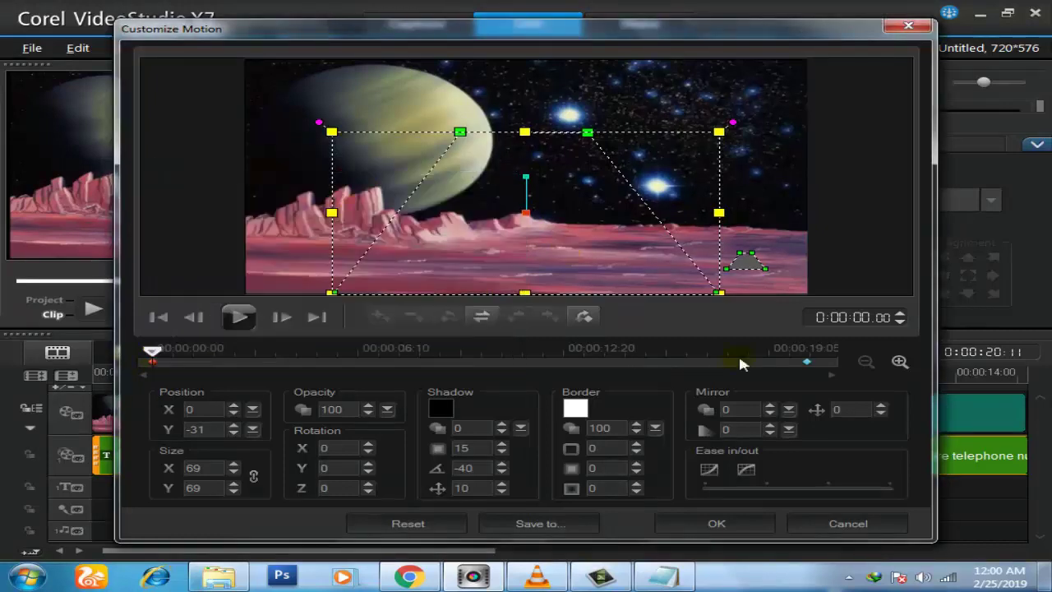
click(806, 363)
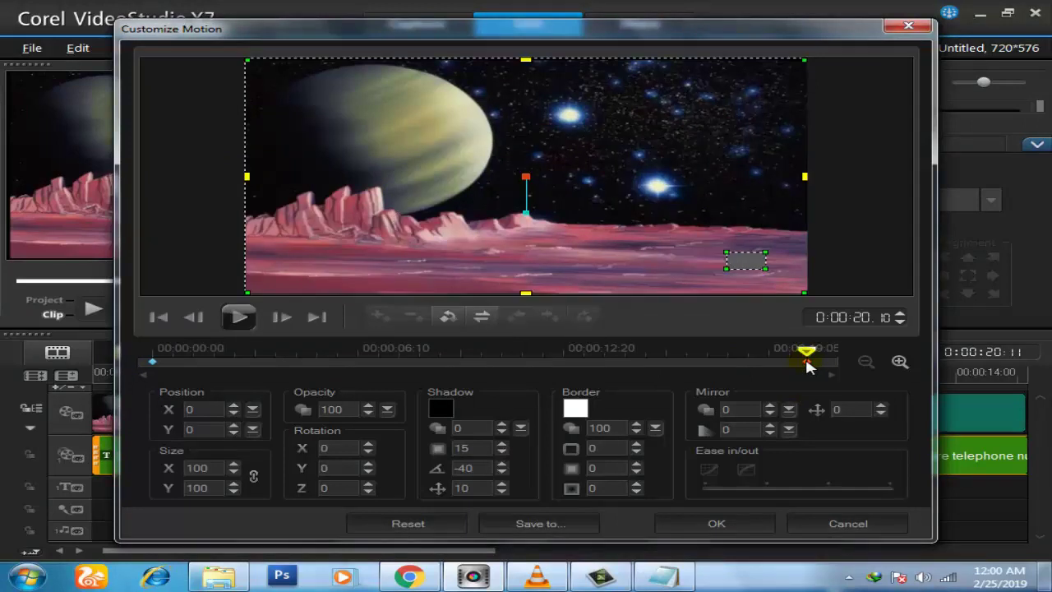
right_click(805, 363)
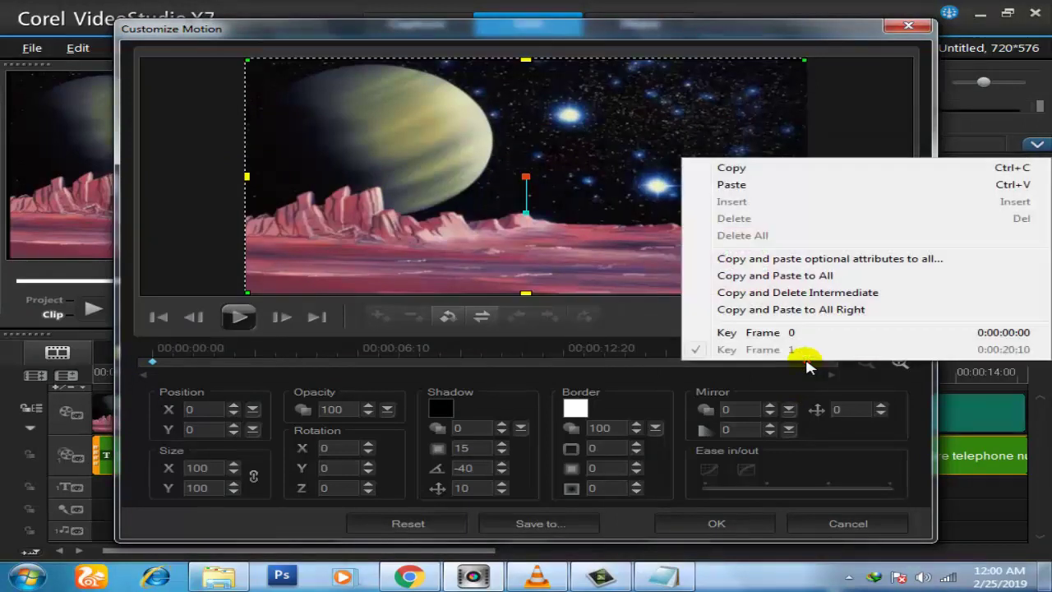
click(734, 179)
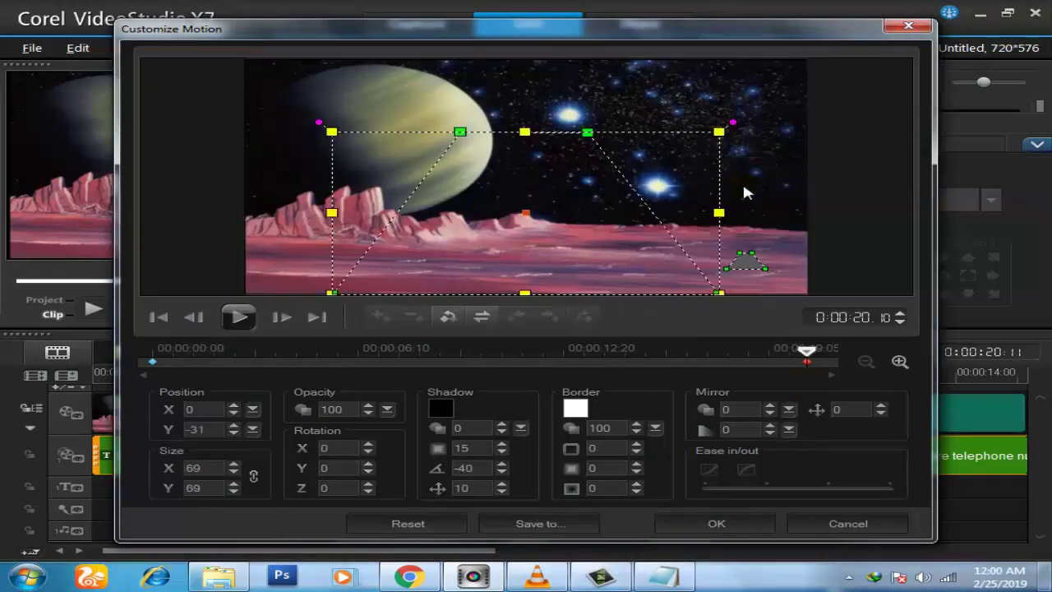
click(156, 363)
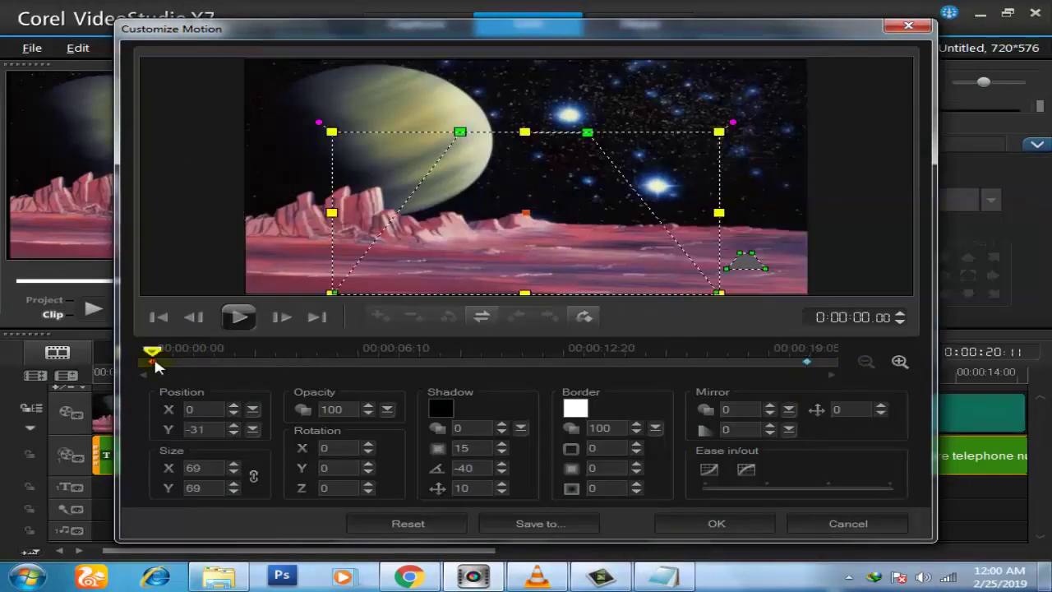
click(806, 363)
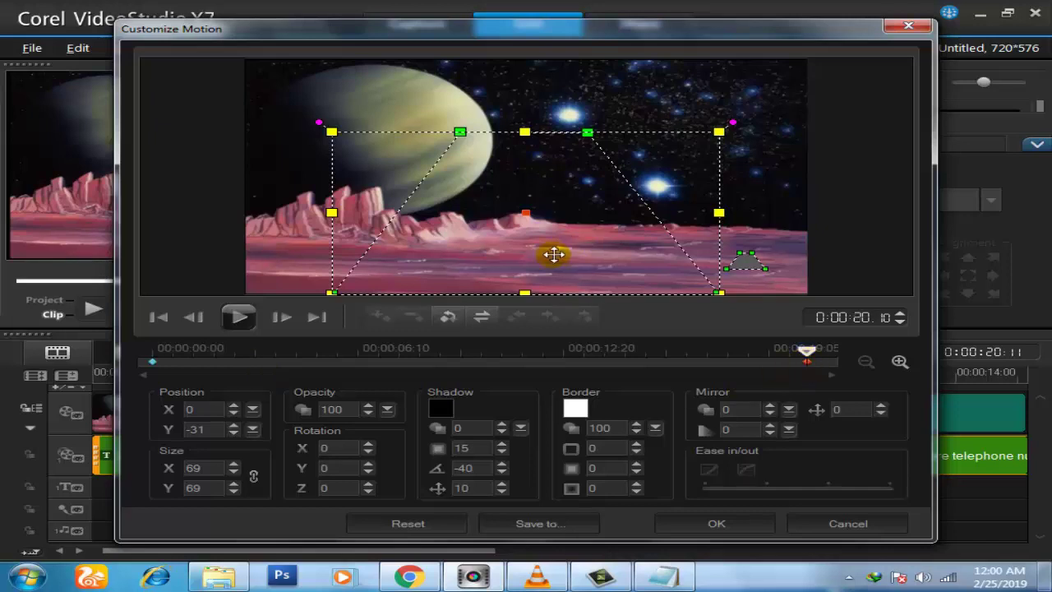
click(713, 525)
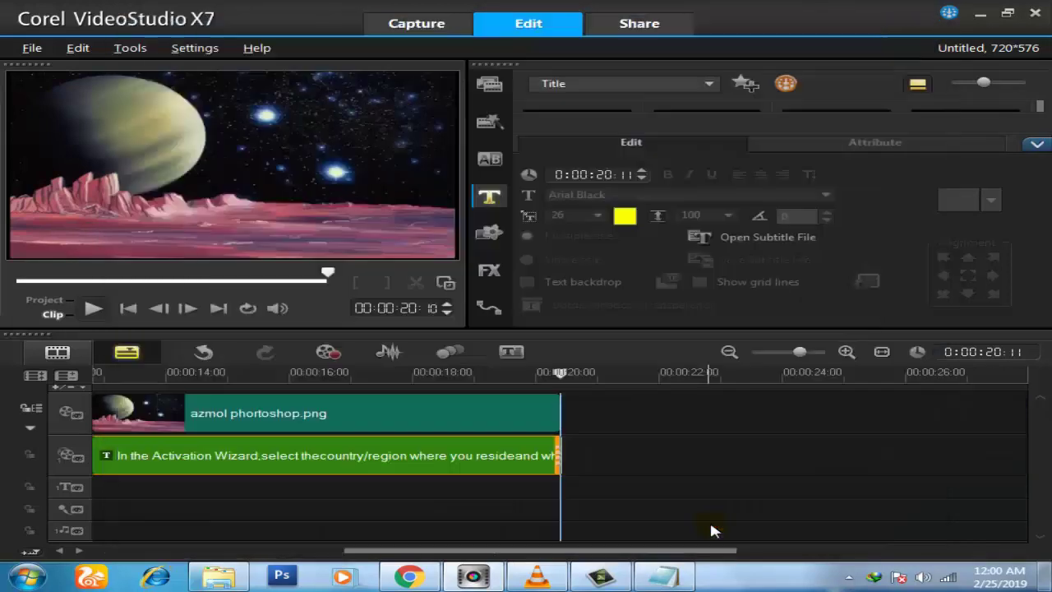
Step: Preview the title crawl from the beginning of the clip and pause playback at about 15 seconds
click(128, 309)
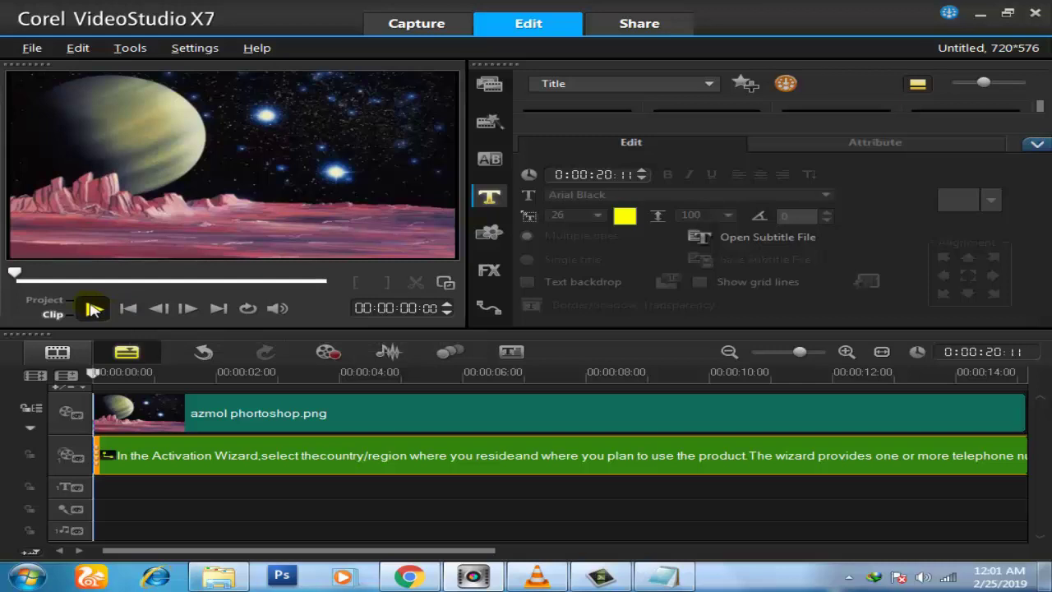
click(93, 309)
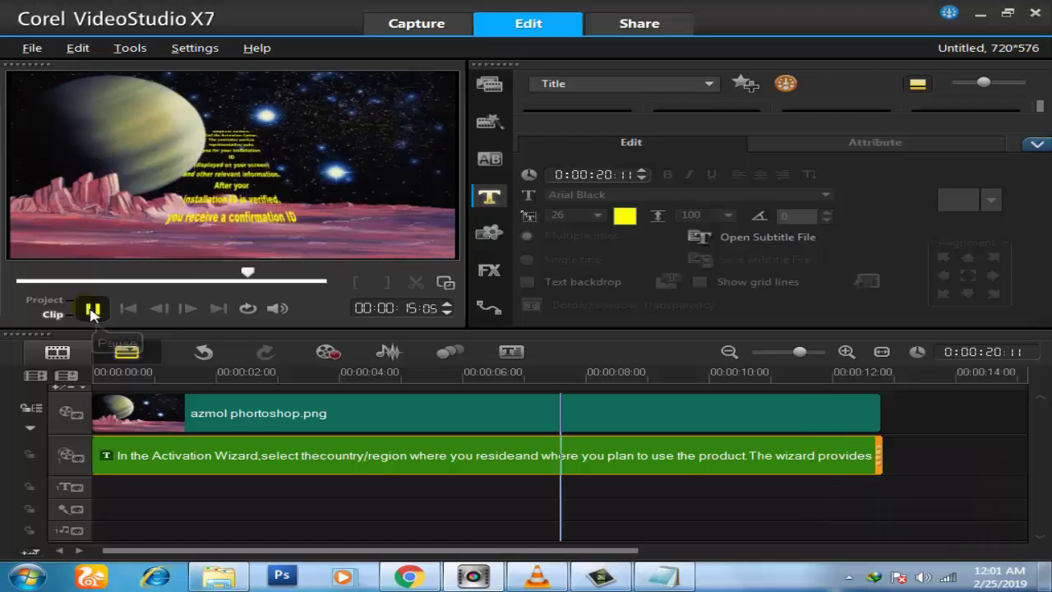
click(92, 308)
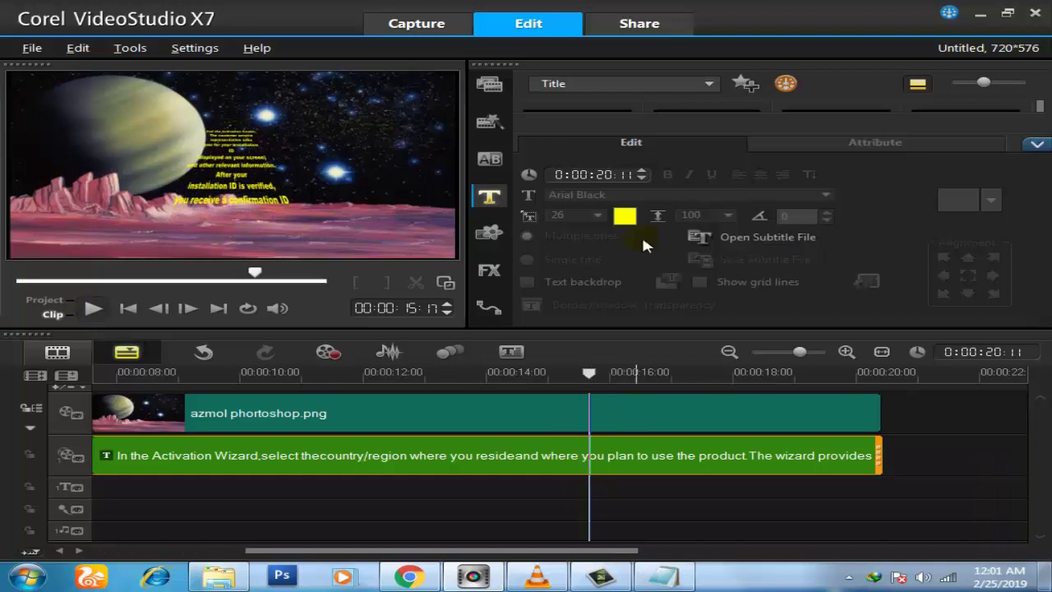
Step: Export the project as an MPEG-4 video named Best Title in the Star War folder
click(634, 27)
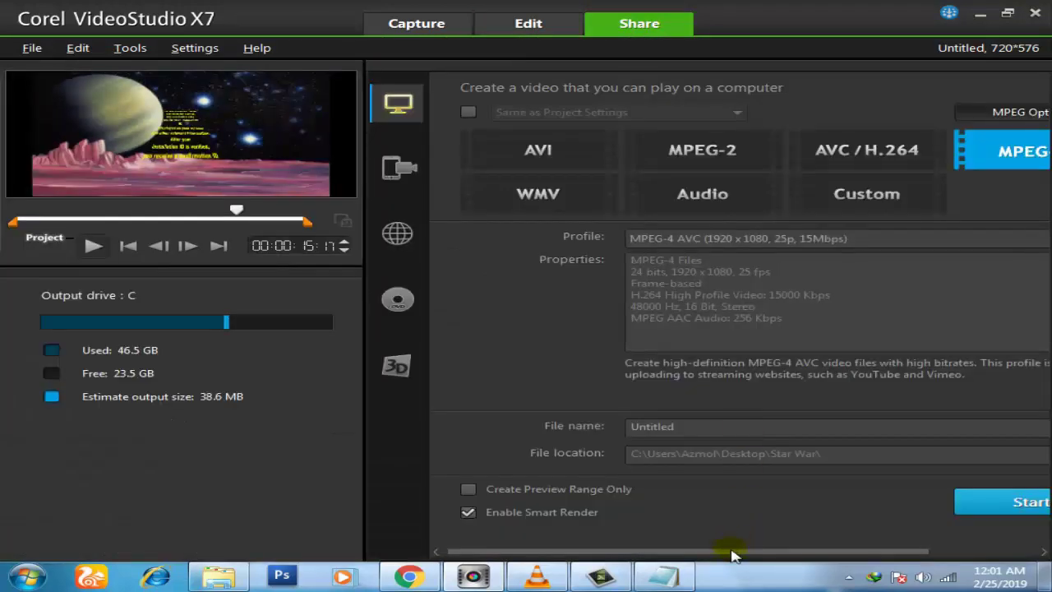
drag(734, 555, 863, 557)
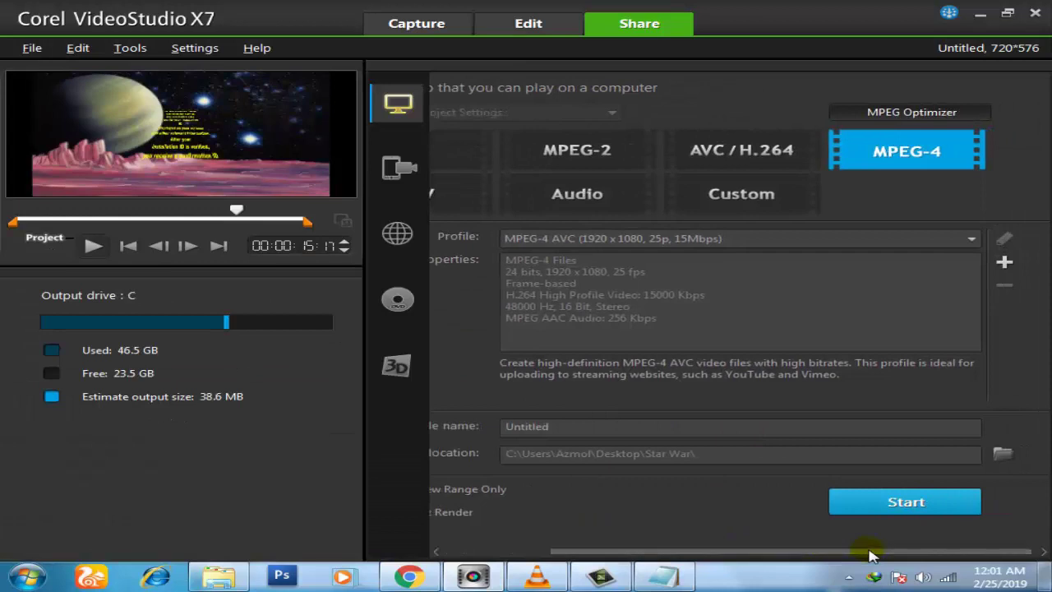
click(1002, 454)
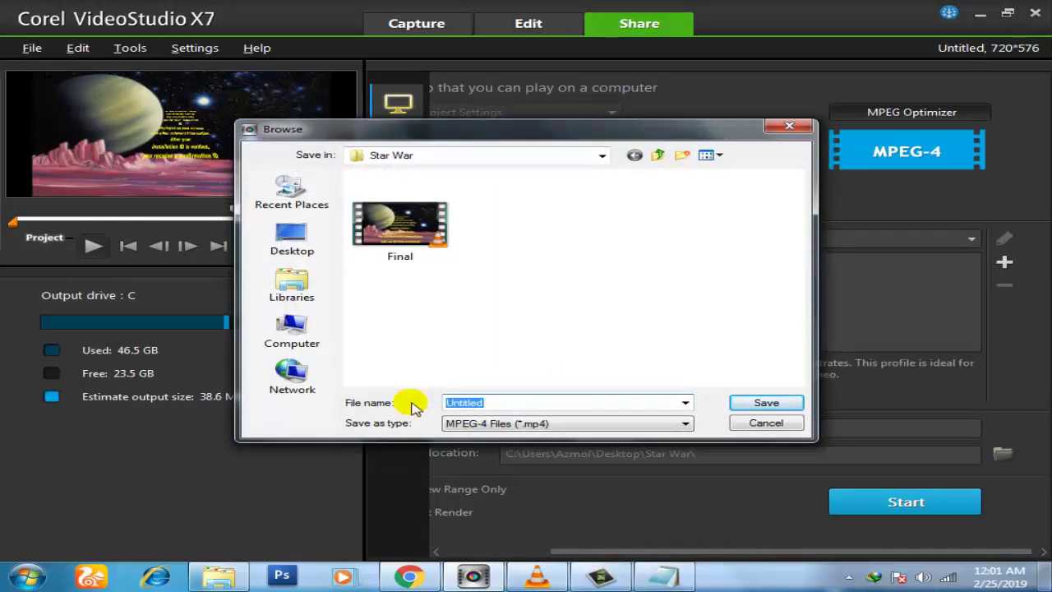
text(Best Title)
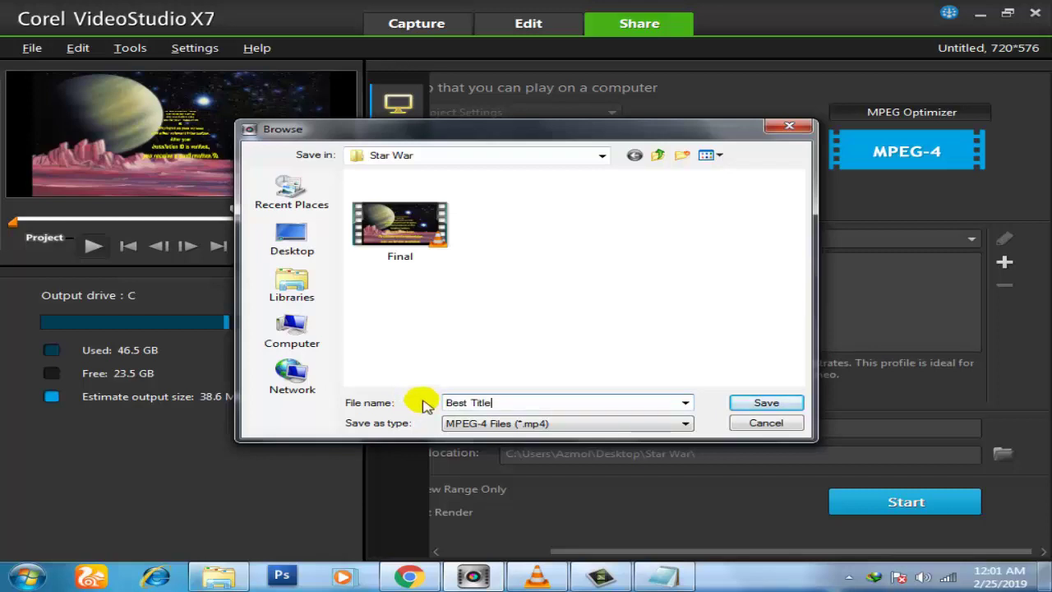
click(764, 401)
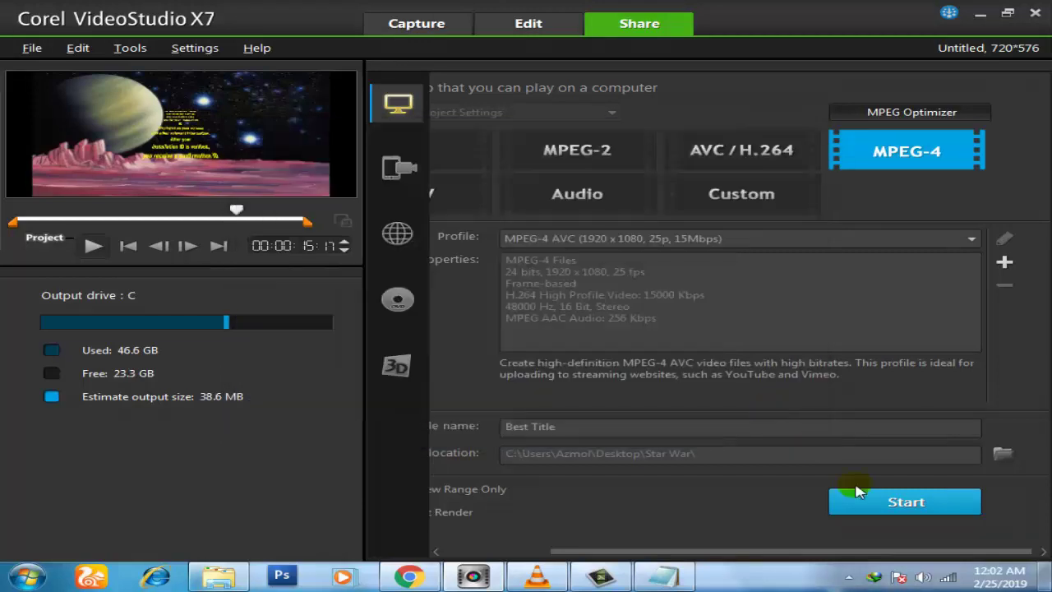
click(908, 502)
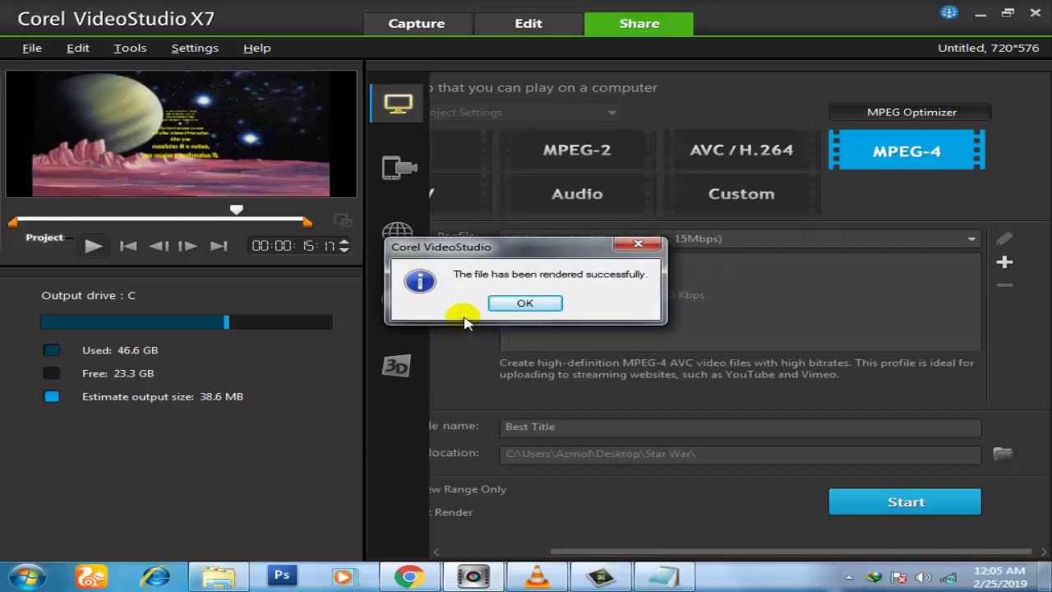
click(522, 304)
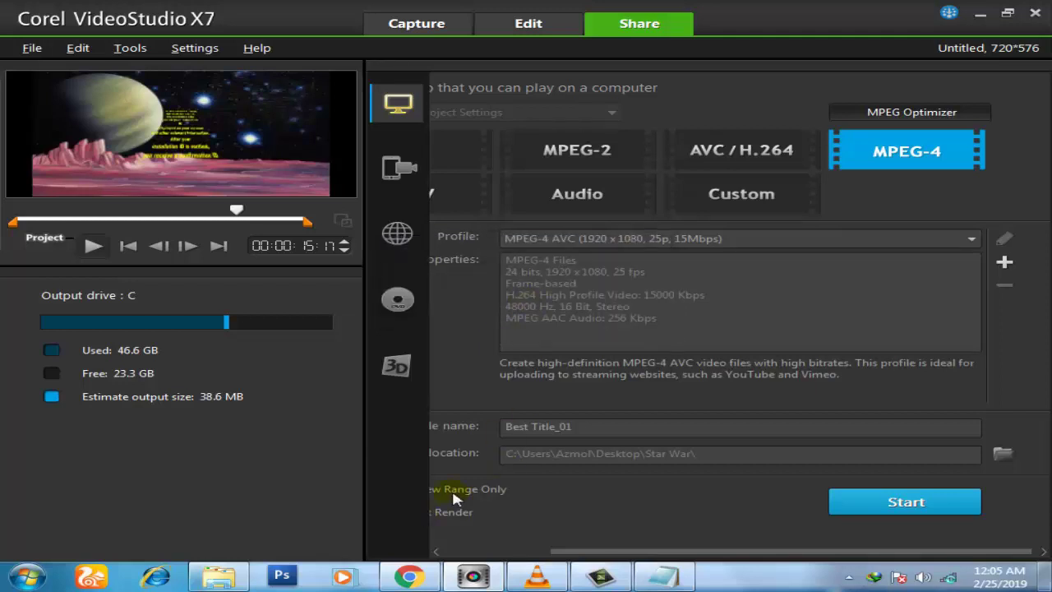
Step: Switch to the Star War folder in Windows Explorer and play the Best Title video in VLC media player
click(217, 575)
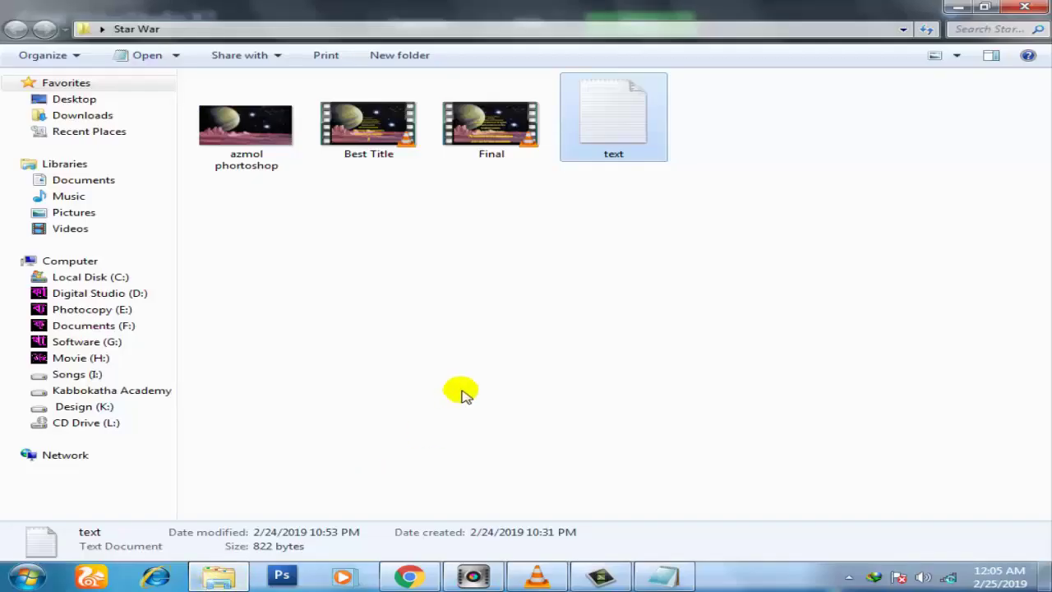
click(365, 136)
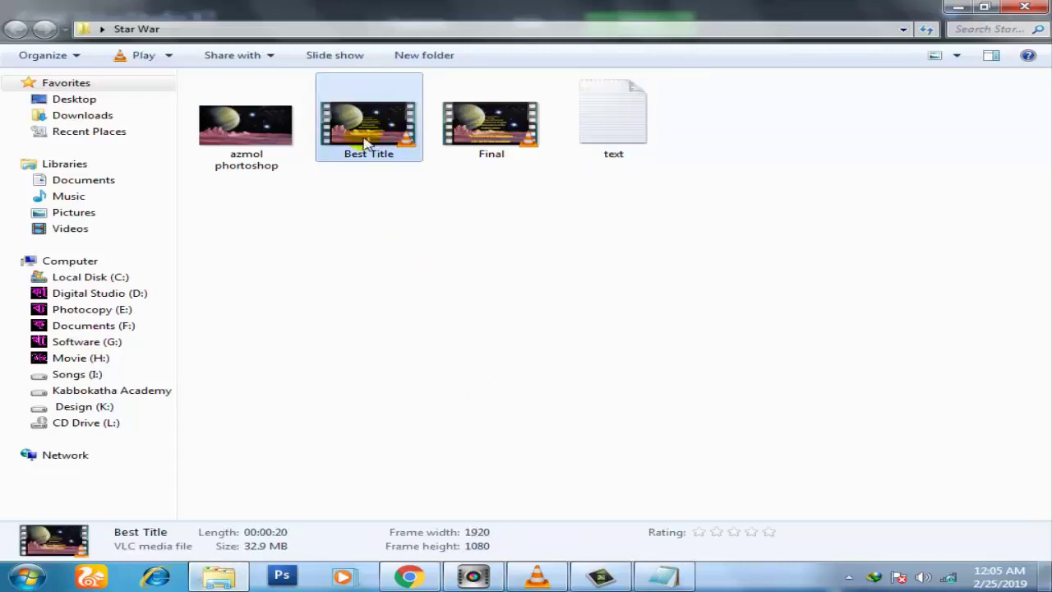
right_click(369, 130)
click(411, 138)
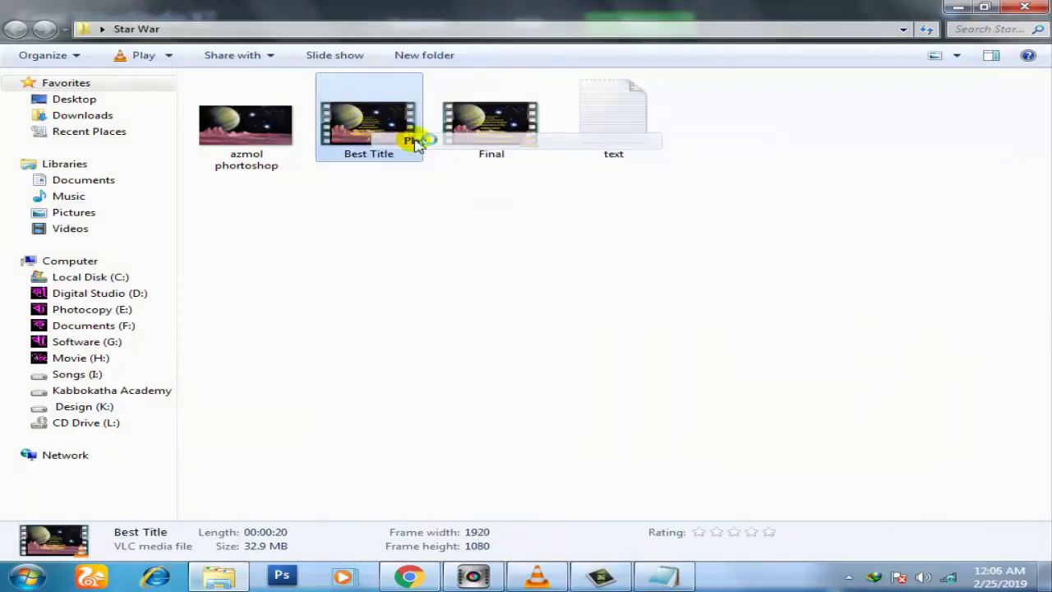
click(537, 570)
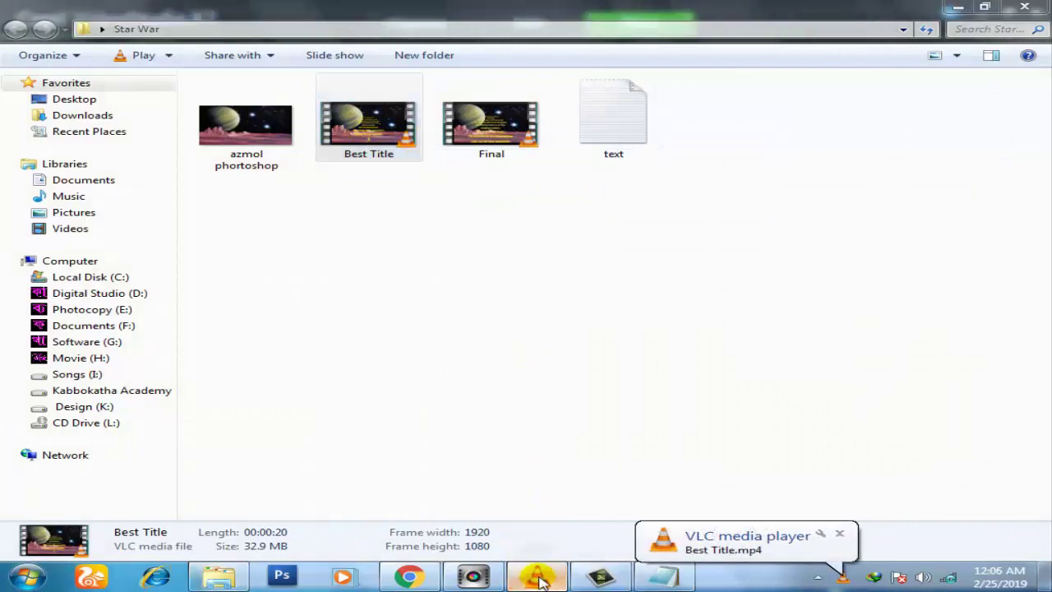